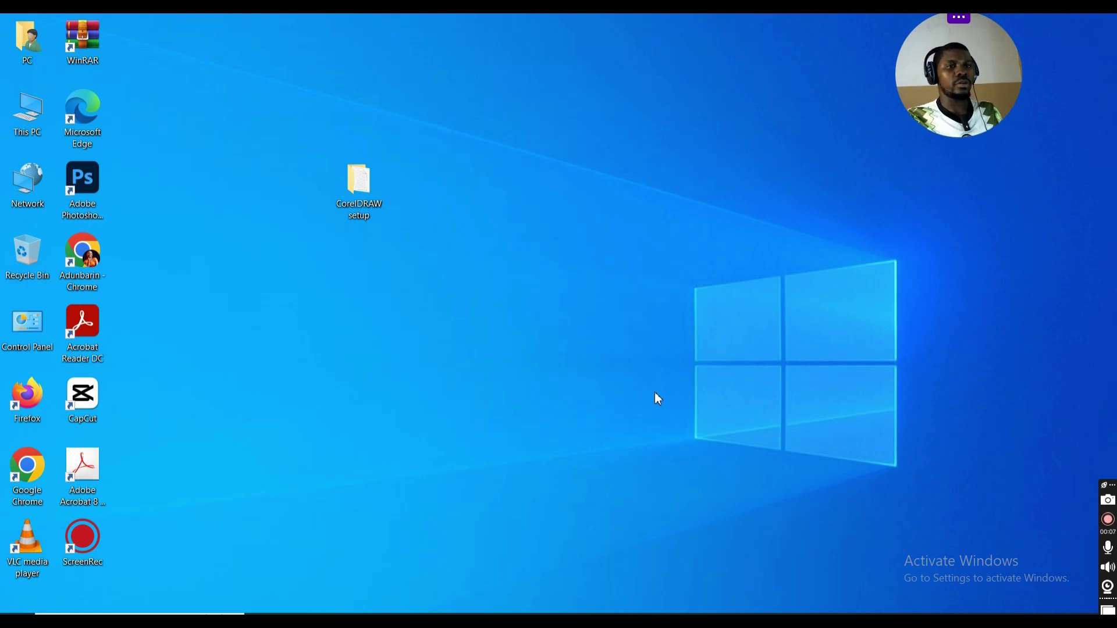
# - Open the CorelDRAW setup folder and view the Serial Number note in Notepad
pyautogui.moveTo(254, 114); pyautogui.dragTo(473, 291)
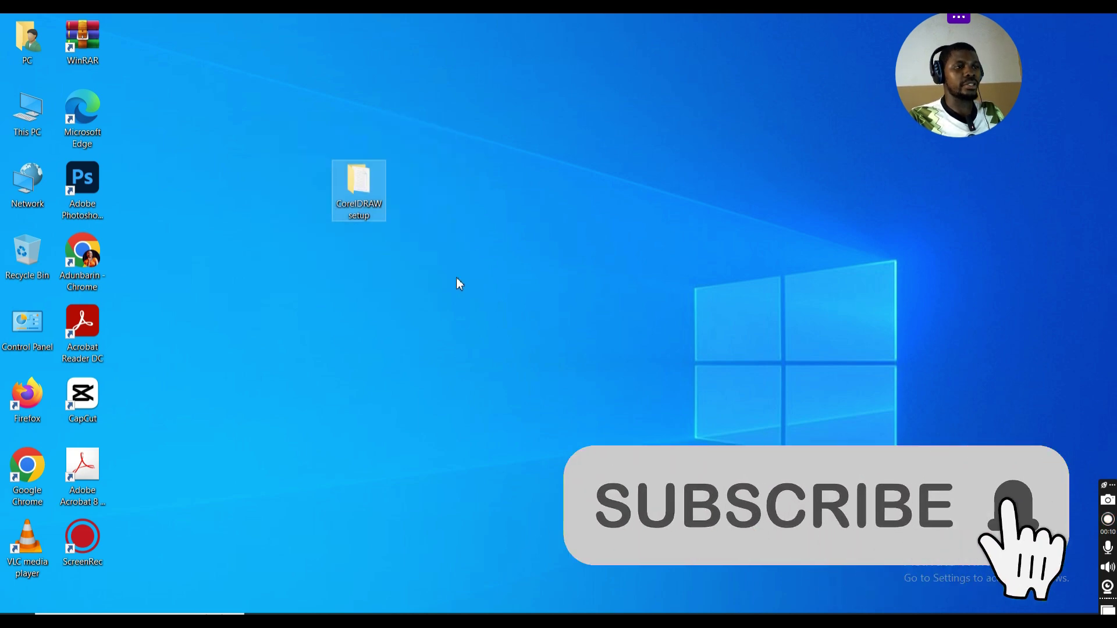
pyautogui.doubleClick(363, 200)
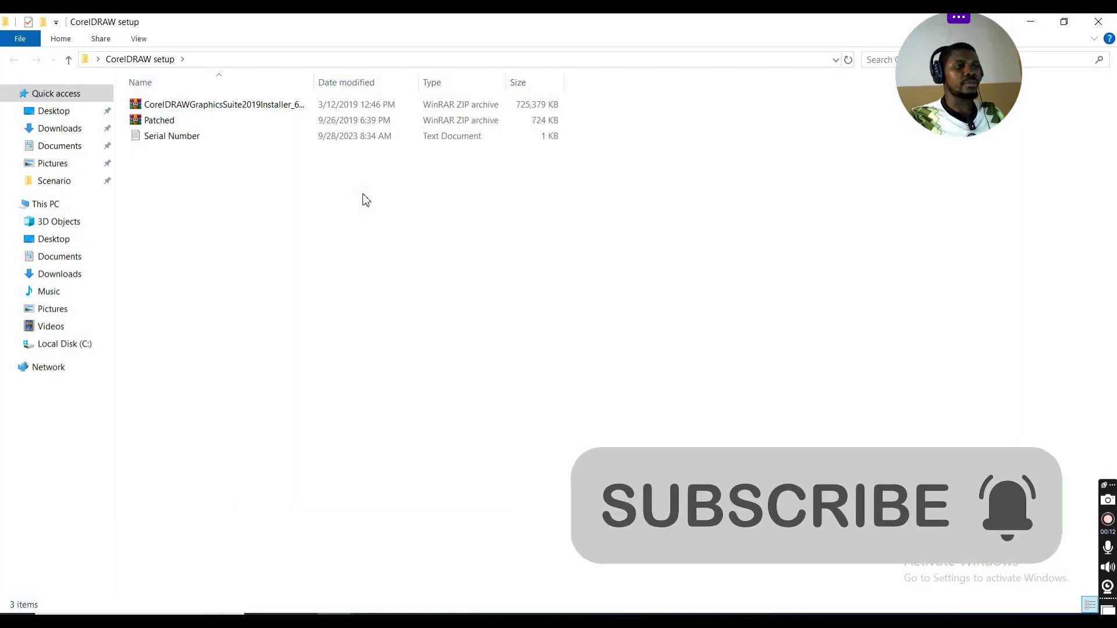
pyautogui.doubleClick(179, 140)
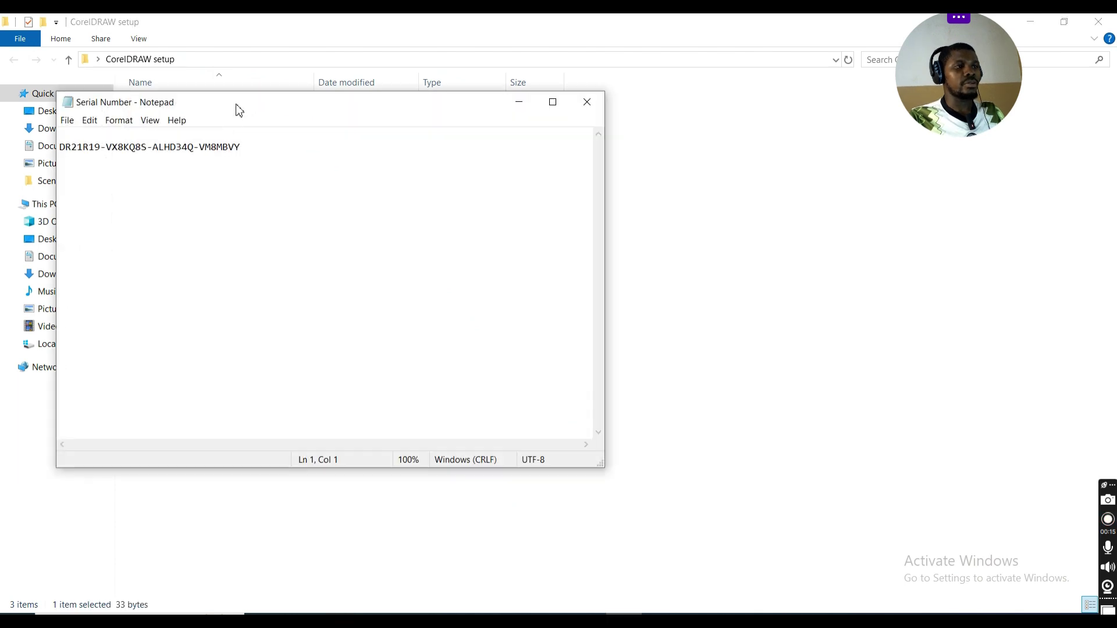
pyautogui.moveTo(237, 106); pyautogui.dragTo(774, 190)
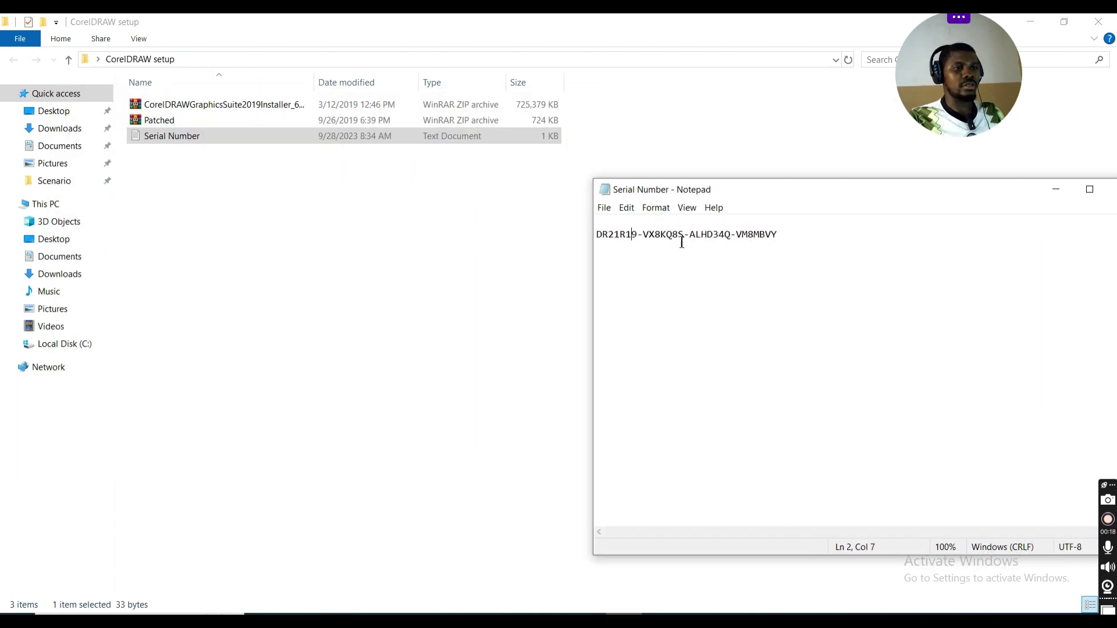
# - Inspect the installer and Patched archives, trying to open the CorelDRAW installer archive
pyautogui.click(194, 109)
pyautogui.click(192, 124)
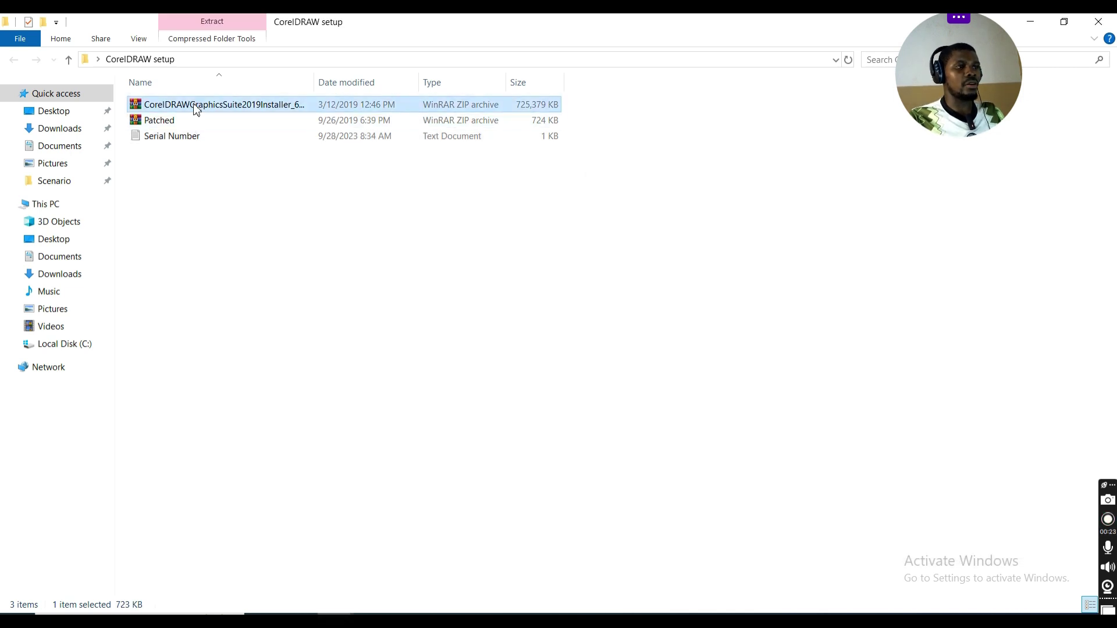
pyautogui.click(195, 107)
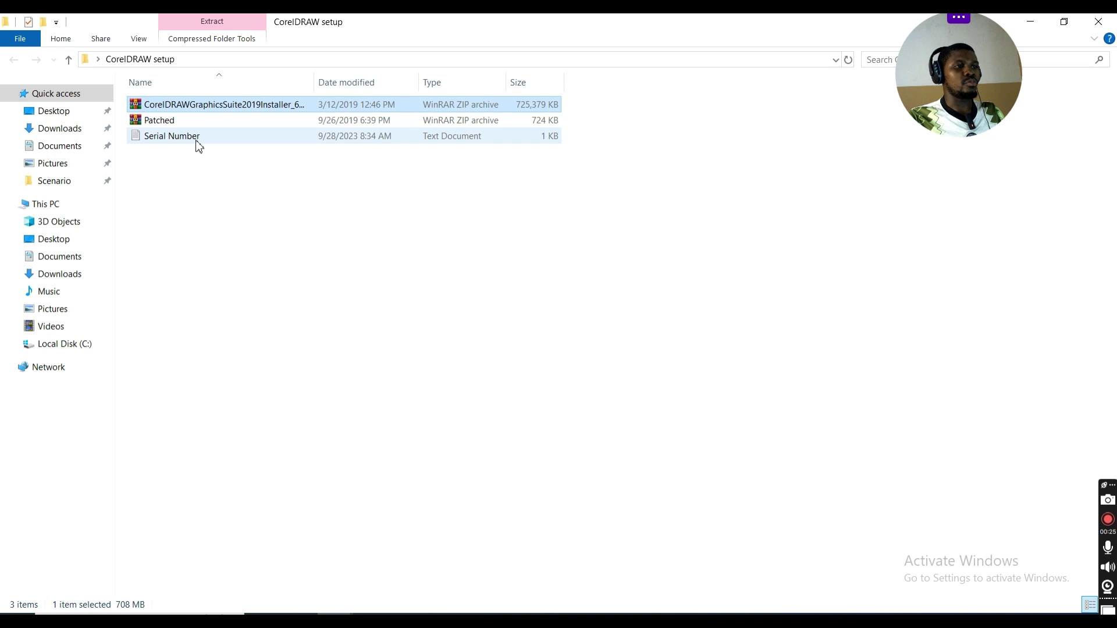
pyautogui.click(188, 123)
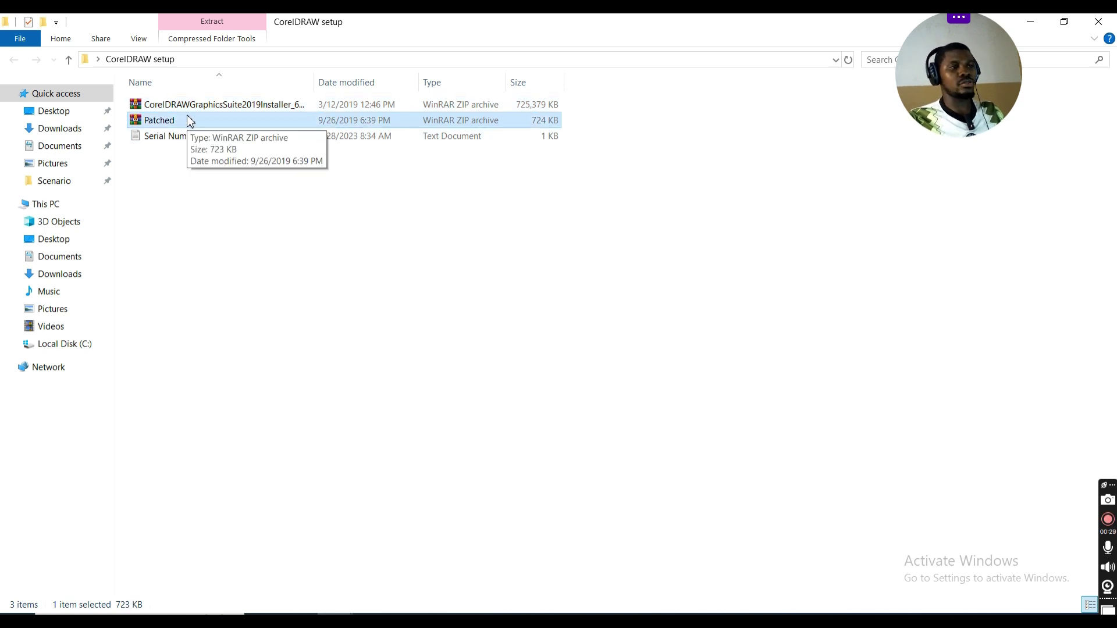
pyautogui.click(187, 105)
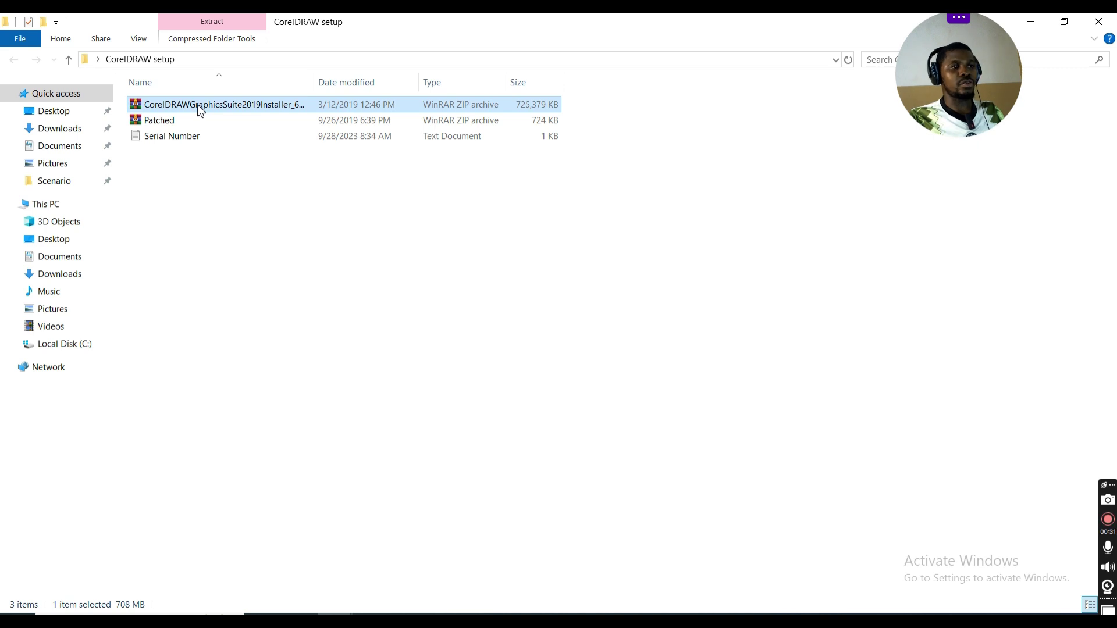
pyautogui.doubleClick(199, 106)
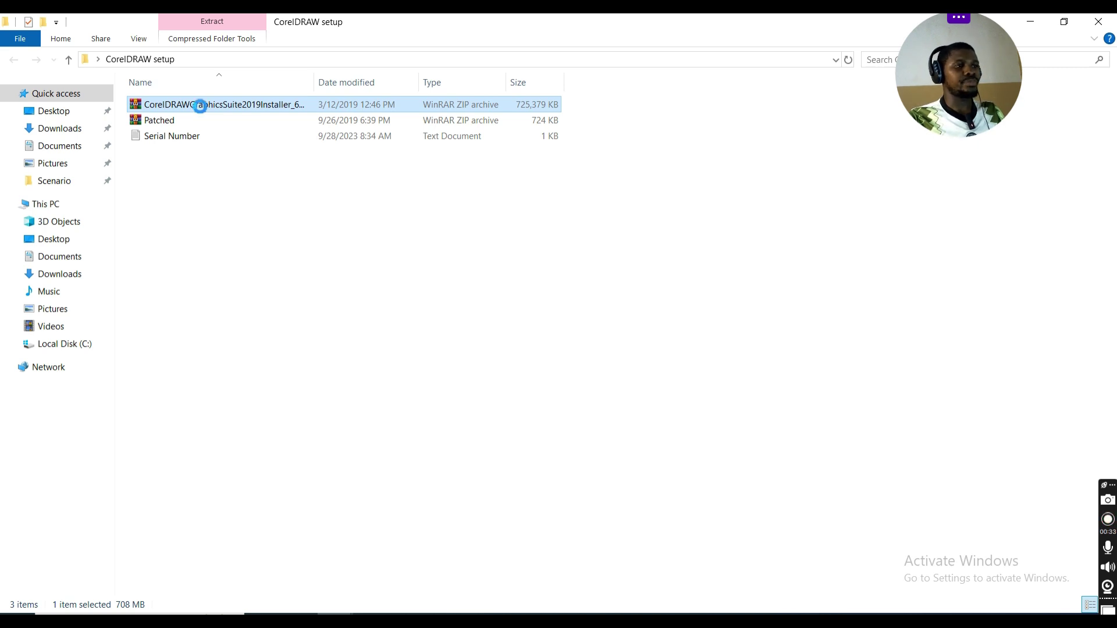
# - Extract the installer ZIP to its own folder and the Patched archive to "Patched\"
pyautogui.rightClick(199, 106)
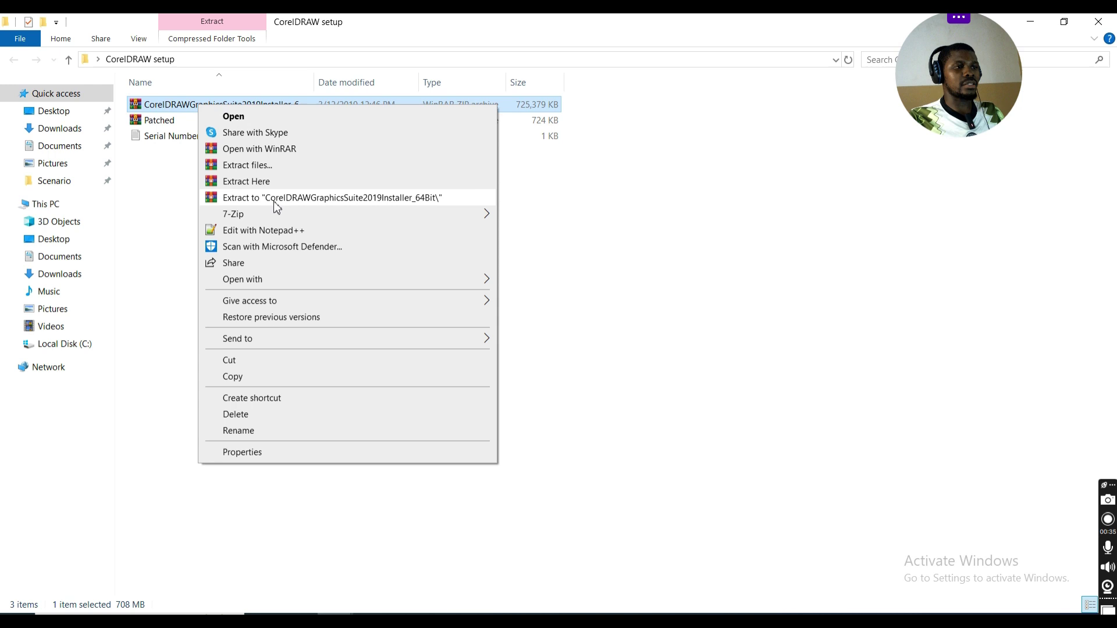
pyautogui.click(277, 201)
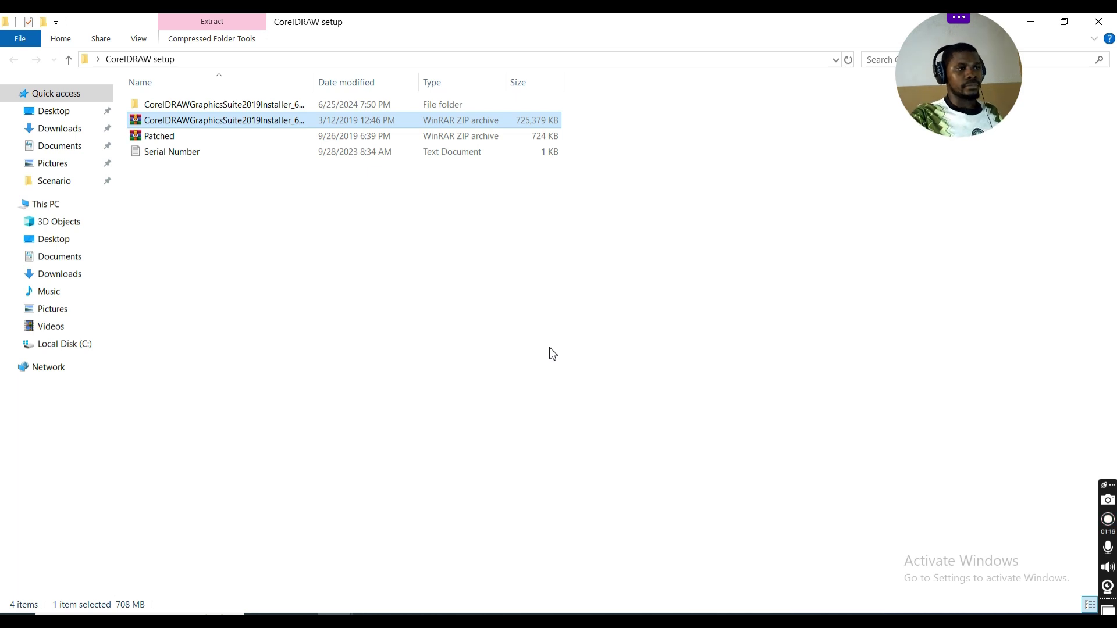
pyautogui.click(219, 143)
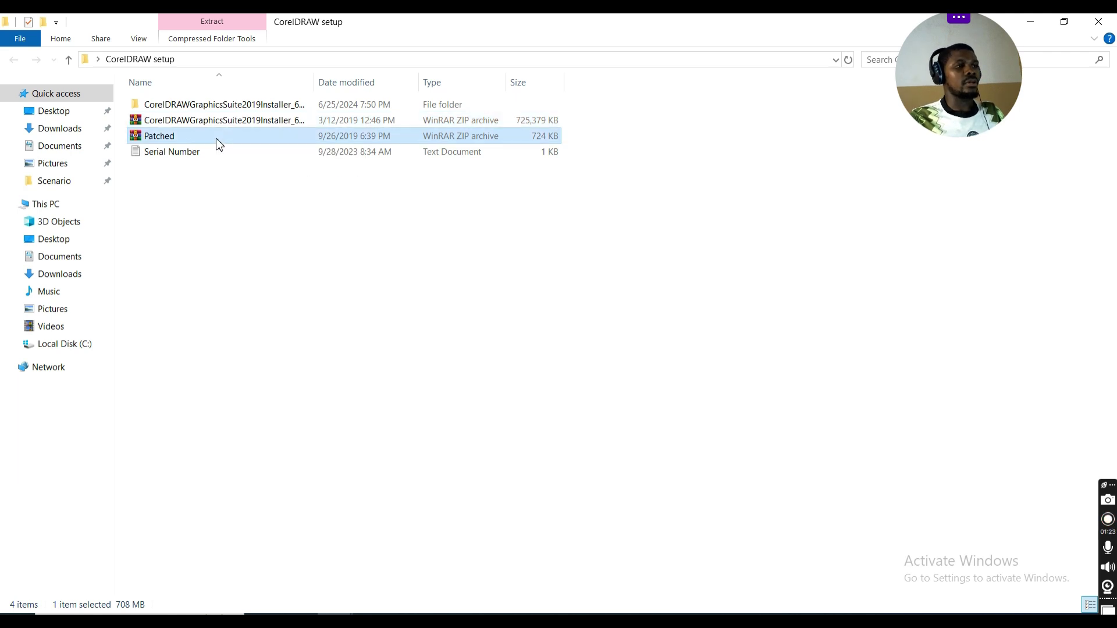
pyautogui.rightClick(199, 136)
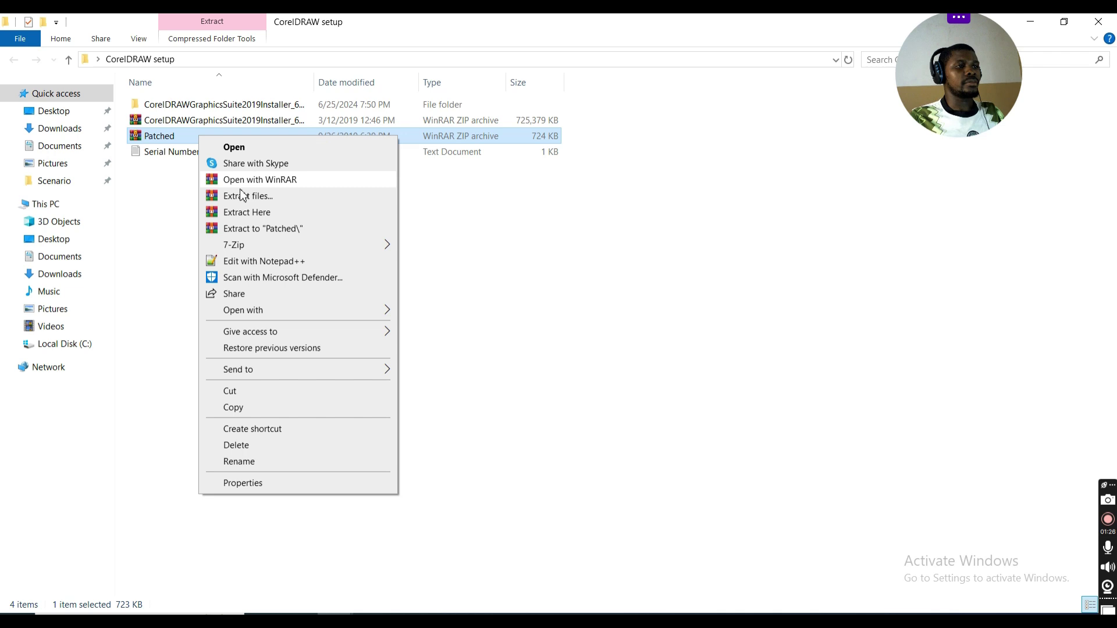
pyautogui.click(281, 230)
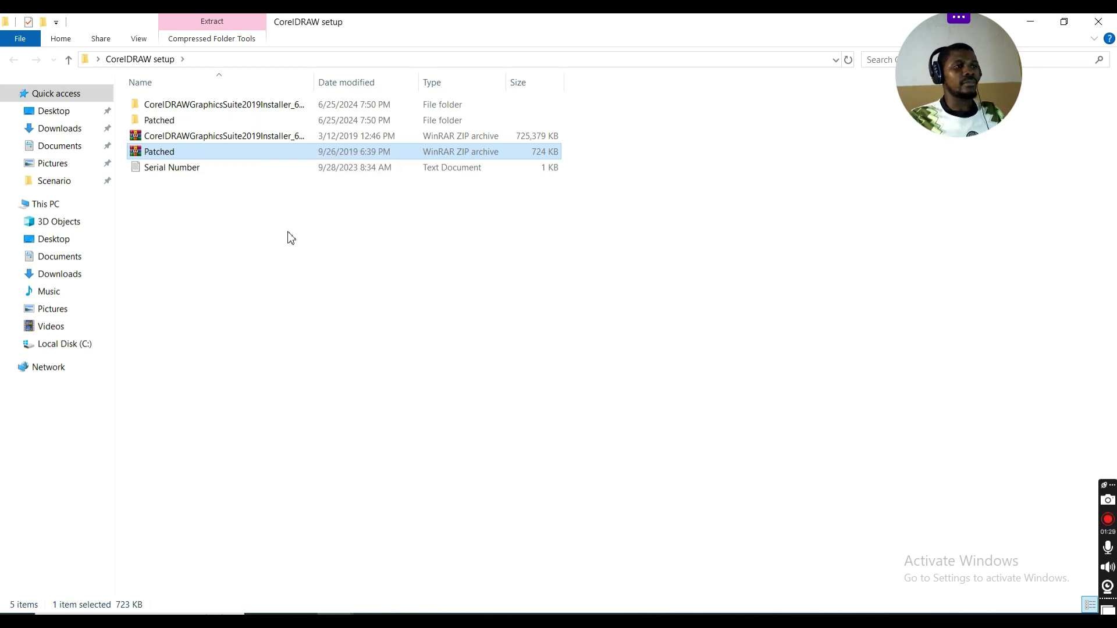
pyautogui.click(312, 204)
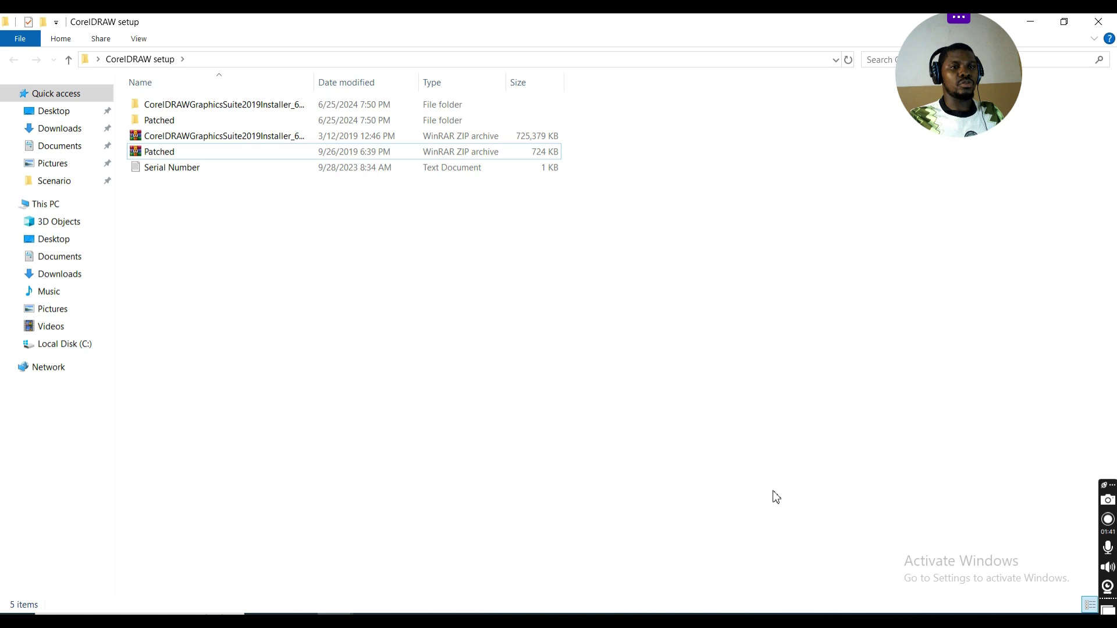
# - Turn Wi-Fi off from the network tray panel
pyautogui.click(1041, 622)
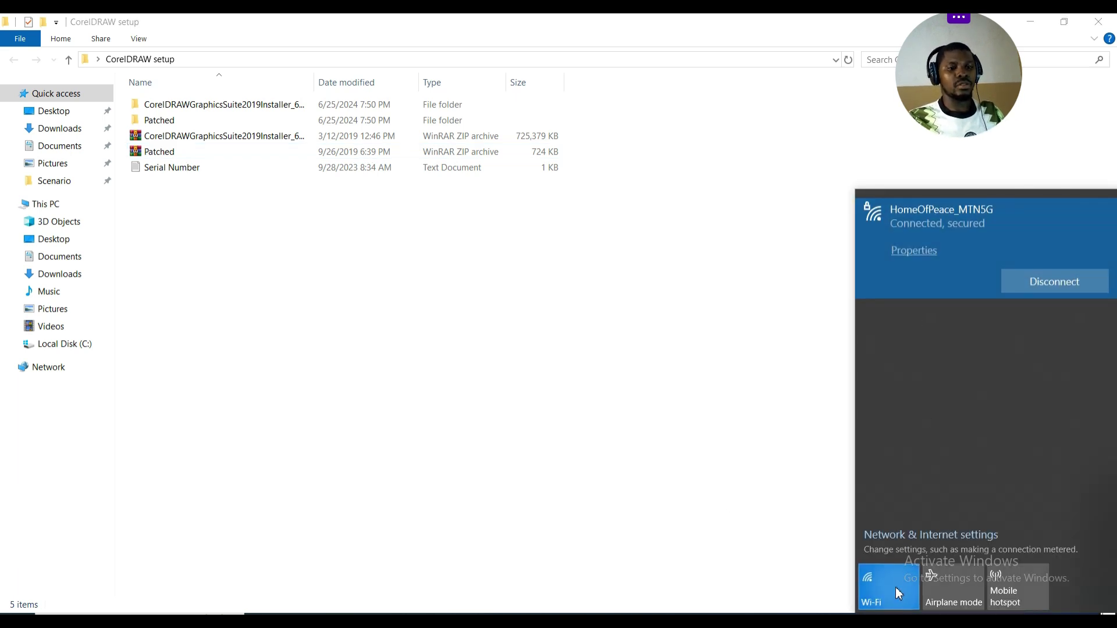
pyautogui.click(900, 592)
pyautogui.click(726, 386)
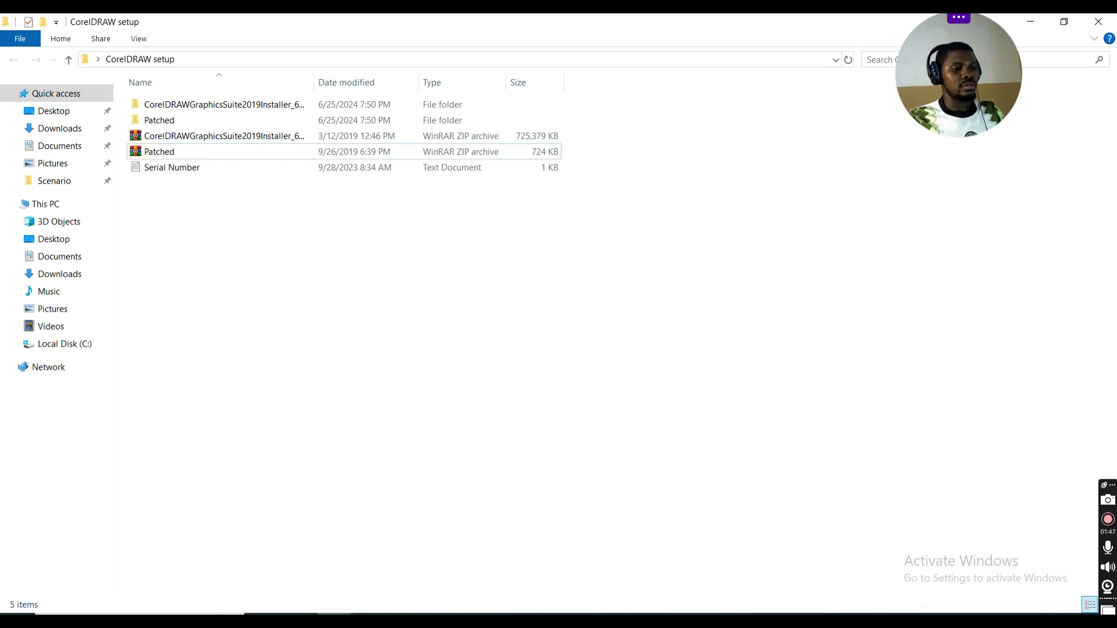
# - Search 'window' from the Start menu and launch Windows Security
pyautogui.press('super')
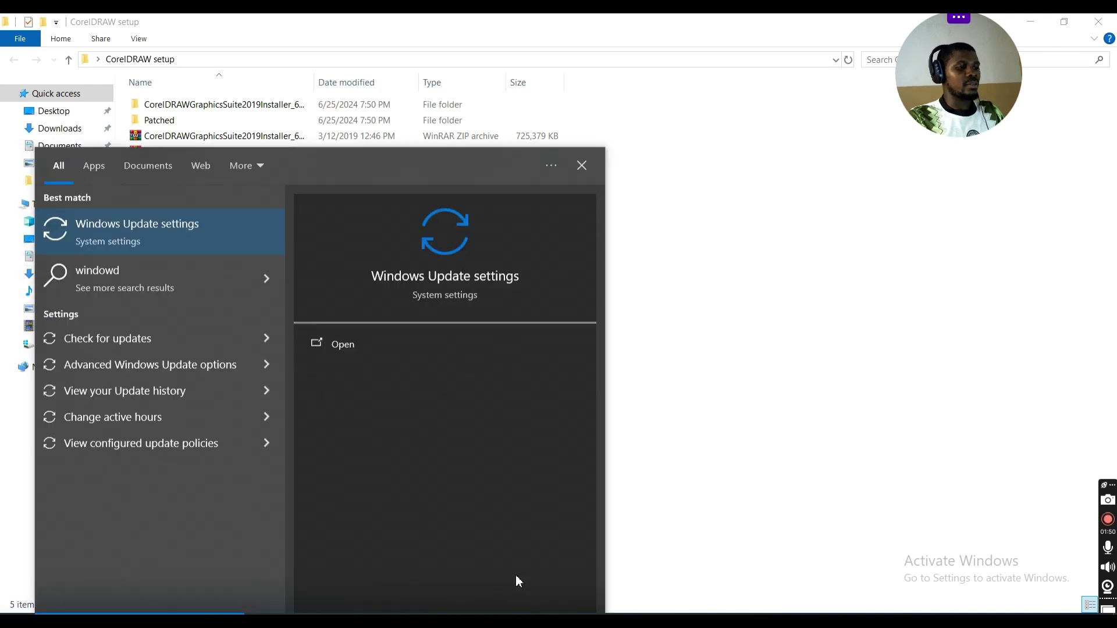
pyautogui.write('windowd')
pyautogui.press('BackSpace')
pyautogui.write('s')
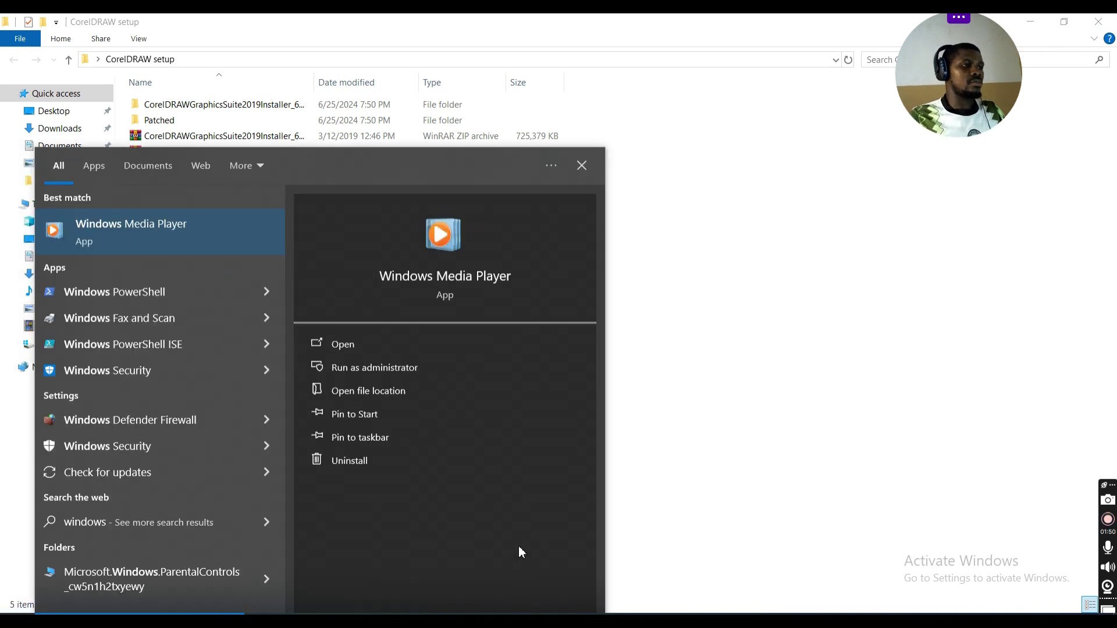
pyautogui.press('BackSpace')
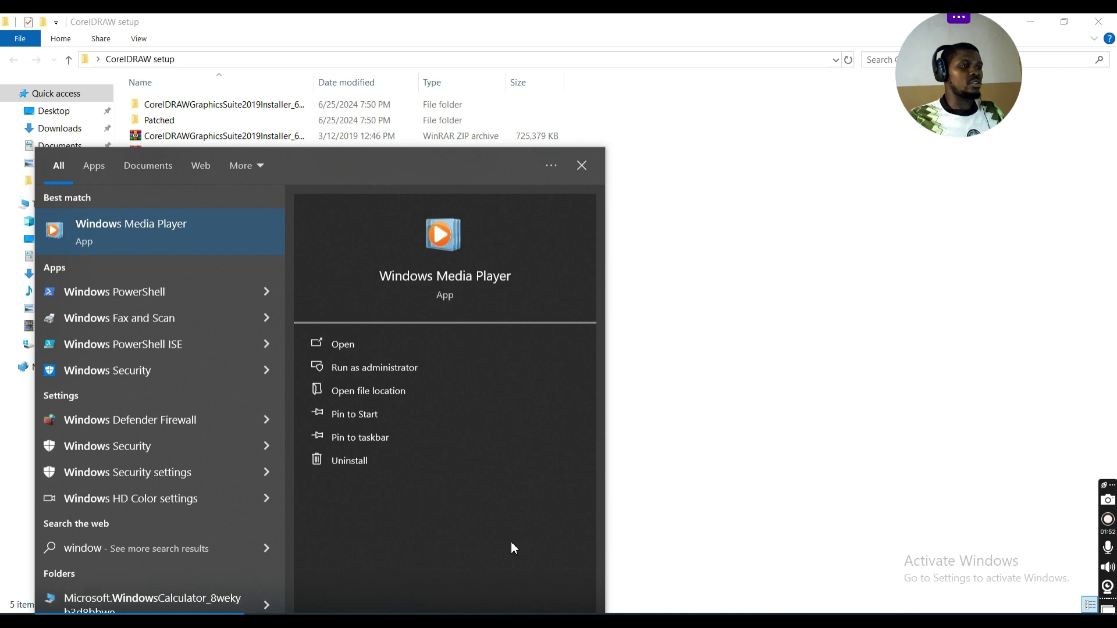
pyautogui.click(131, 373)
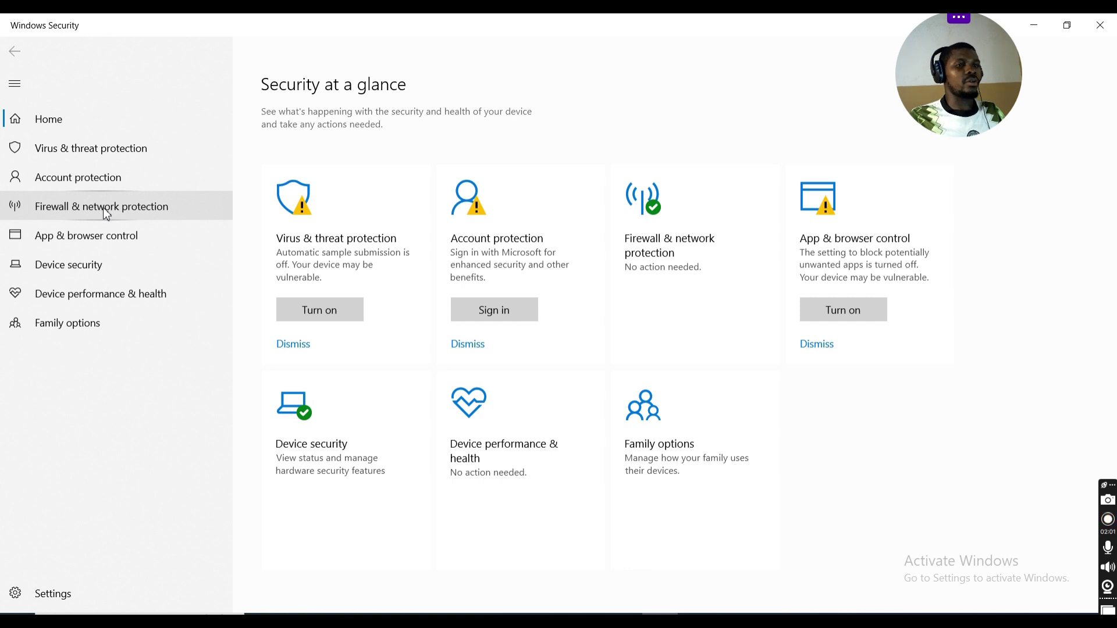
# - Turn off the Domain network firewall under Firewall & network protection
pyautogui.click(103, 207)
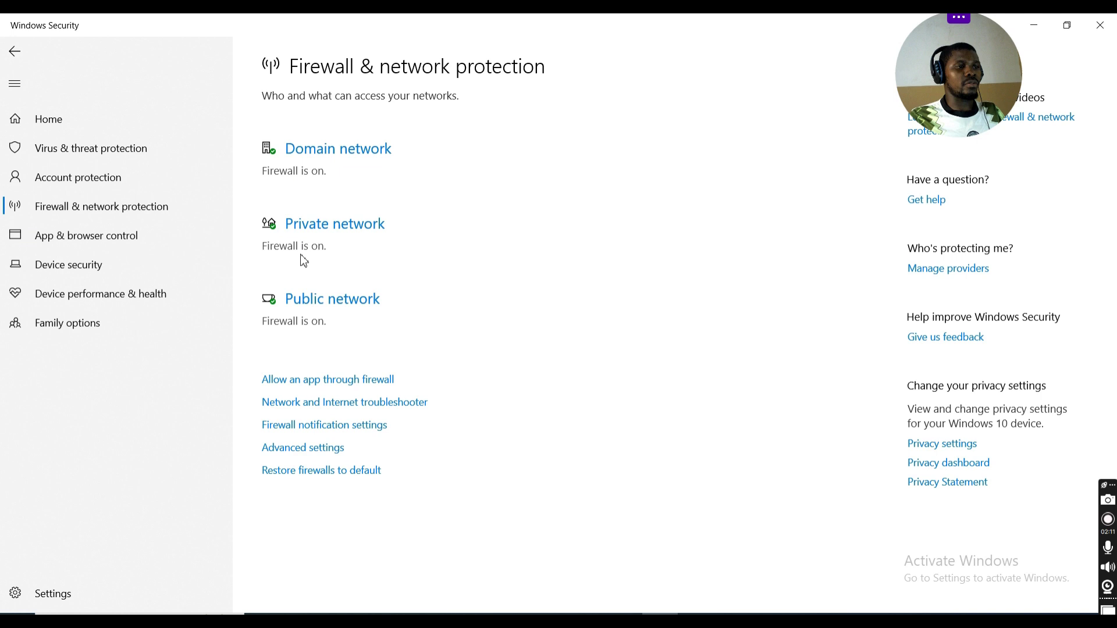
pyautogui.click(340, 156)
pyautogui.click(285, 313)
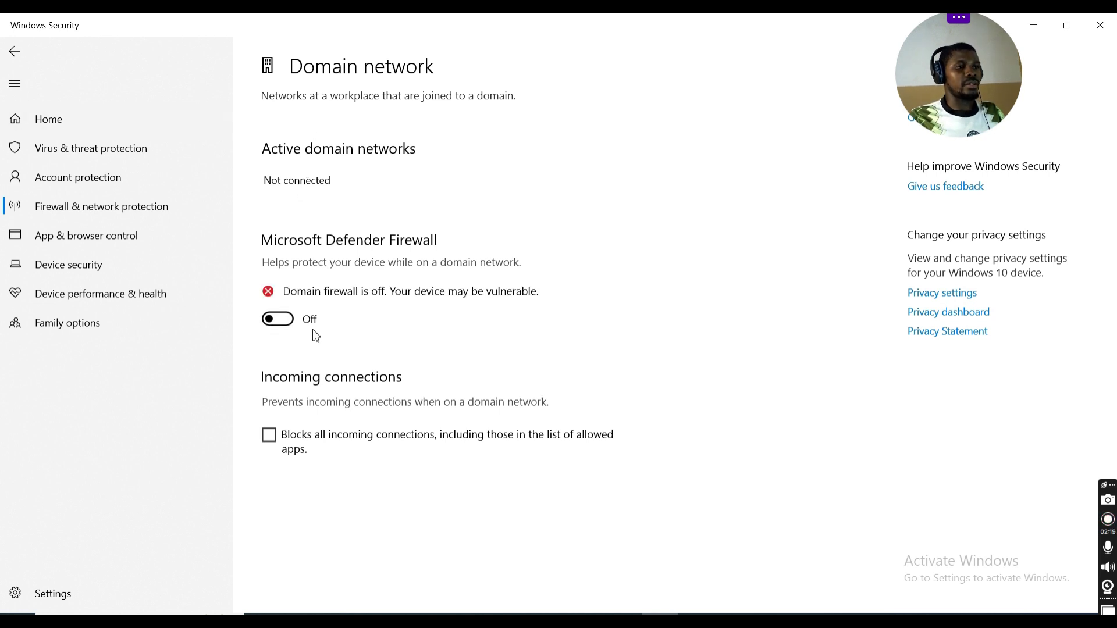
pyautogui.click(14, 51)
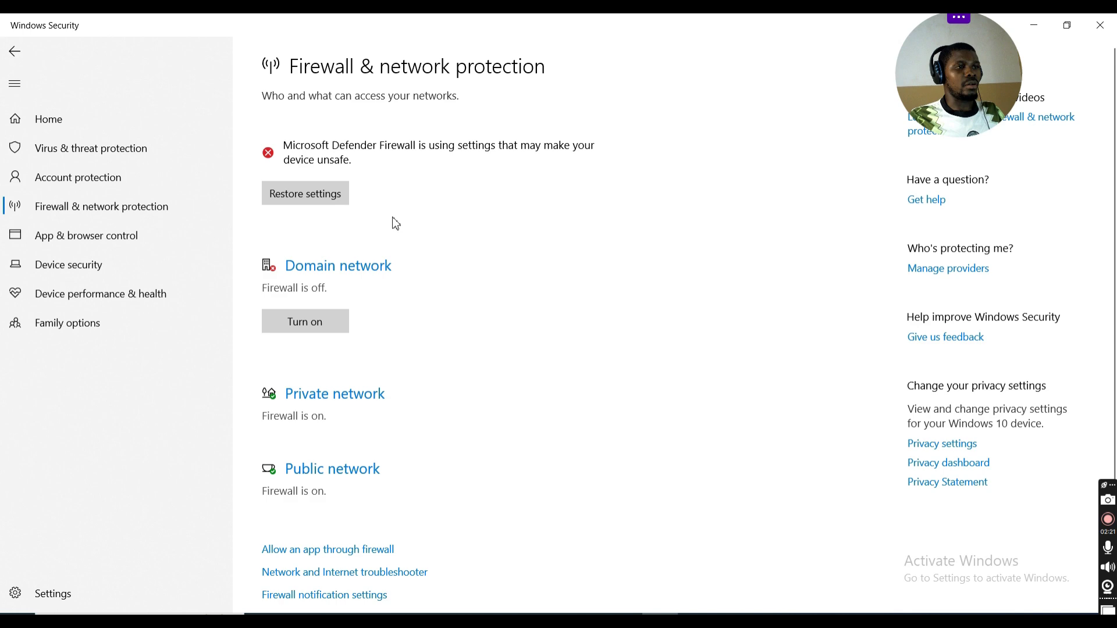
pyautogui.click(356, 268)
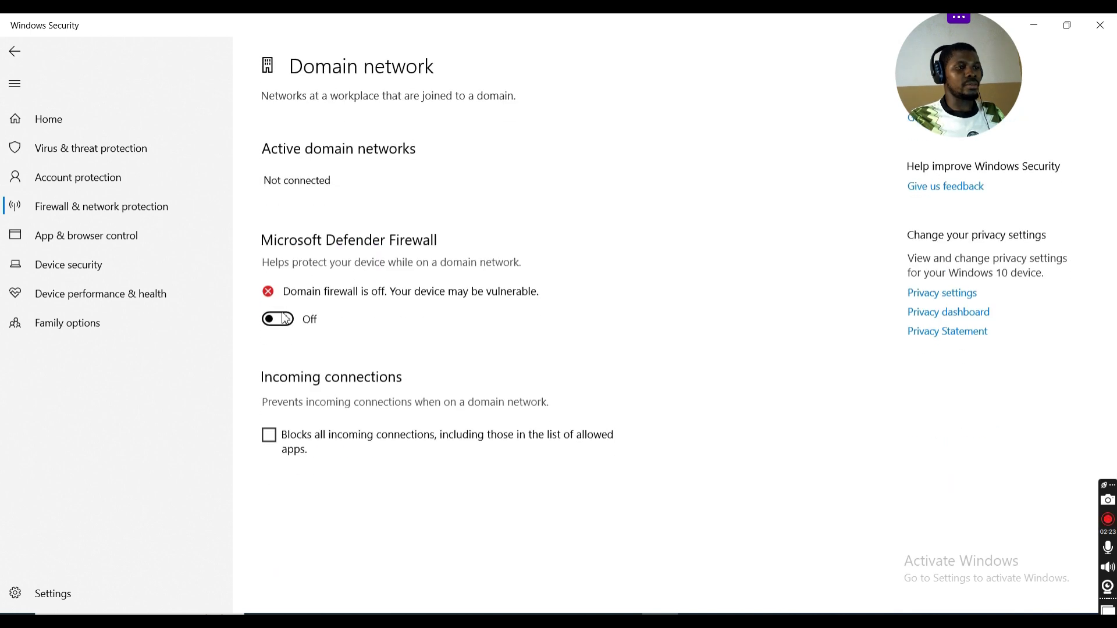
pyautogui.click(14, 52)
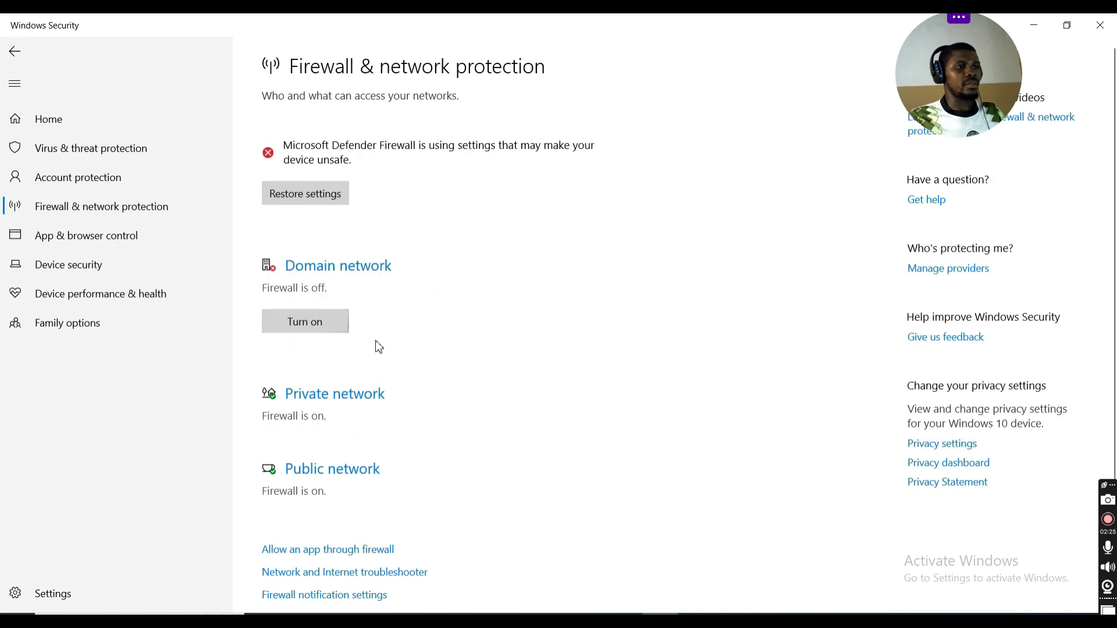
# - Turn off the Private and Public network firewalls, then minimise Windows Security
pyautogui.click(340, 398)
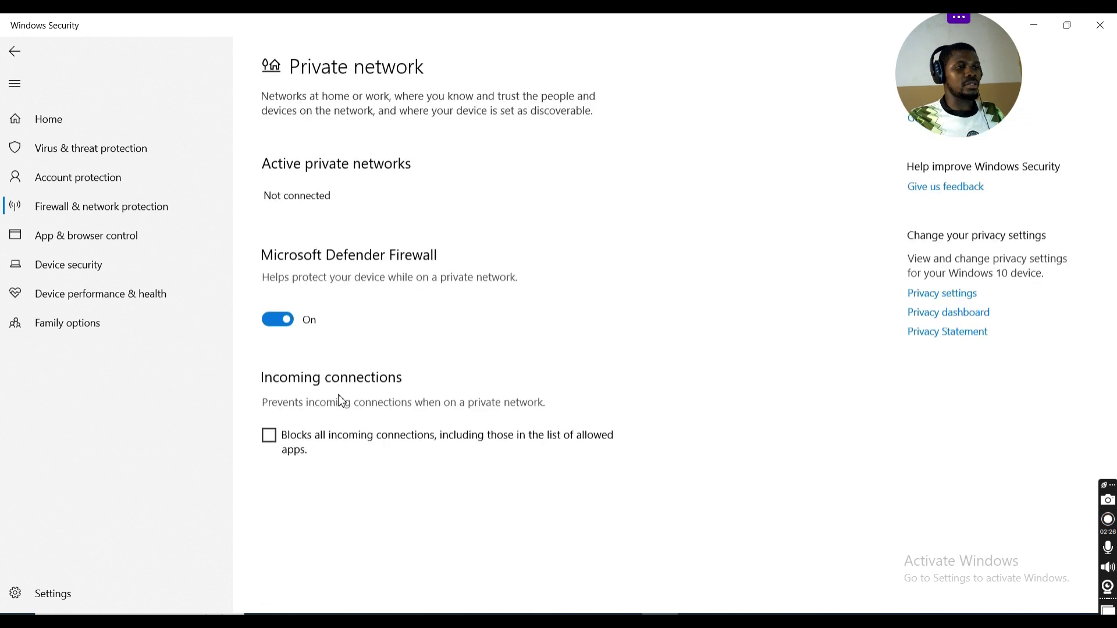
pyautogui.click(286, 319)
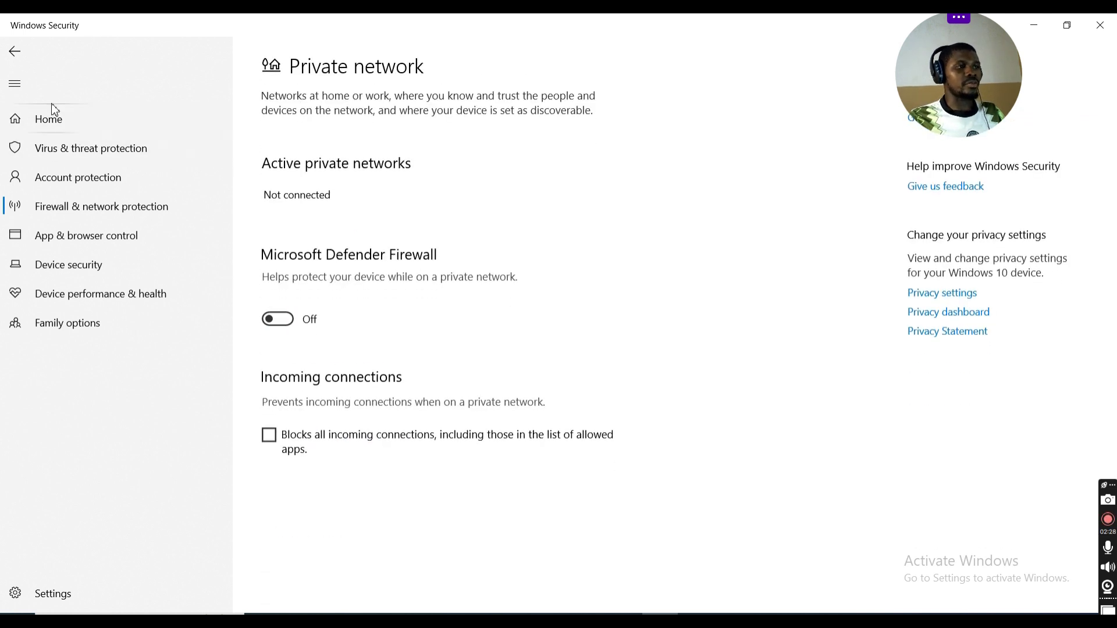
pyautogui.click(23, 52)
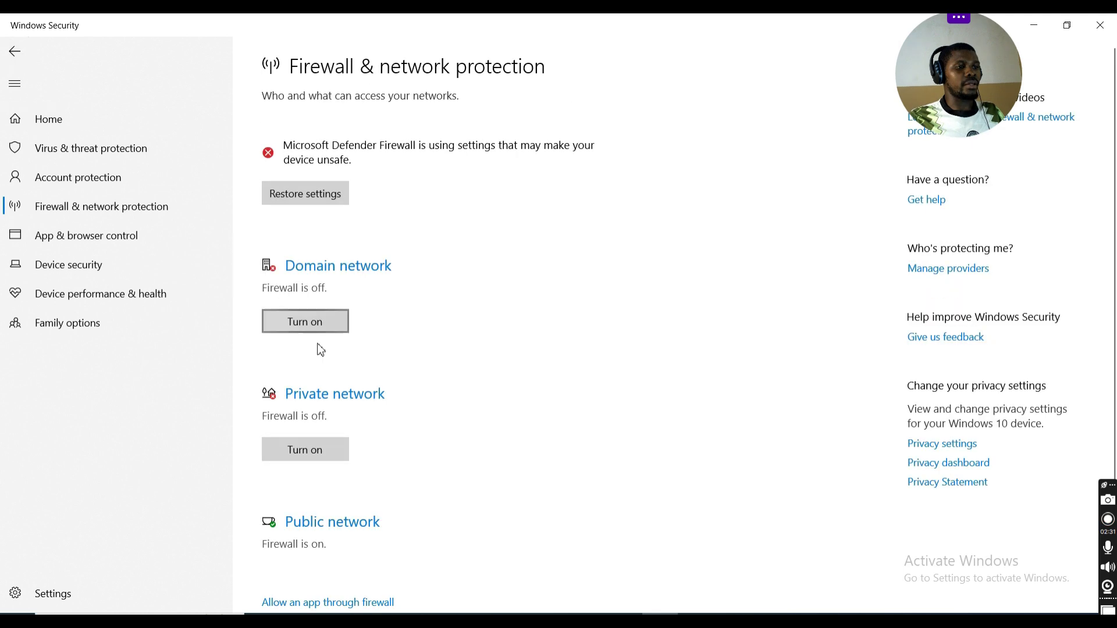
pyautogui.scroll(-2, 327, 463)
pyautogui.click(357, 396)
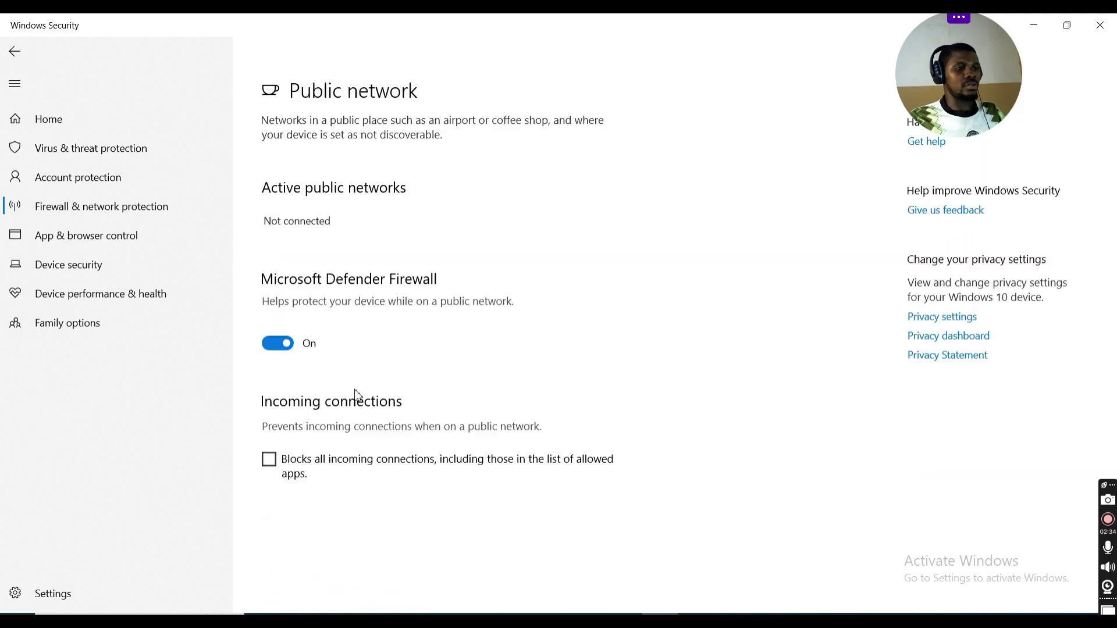
pyautogui.click(289, 323)
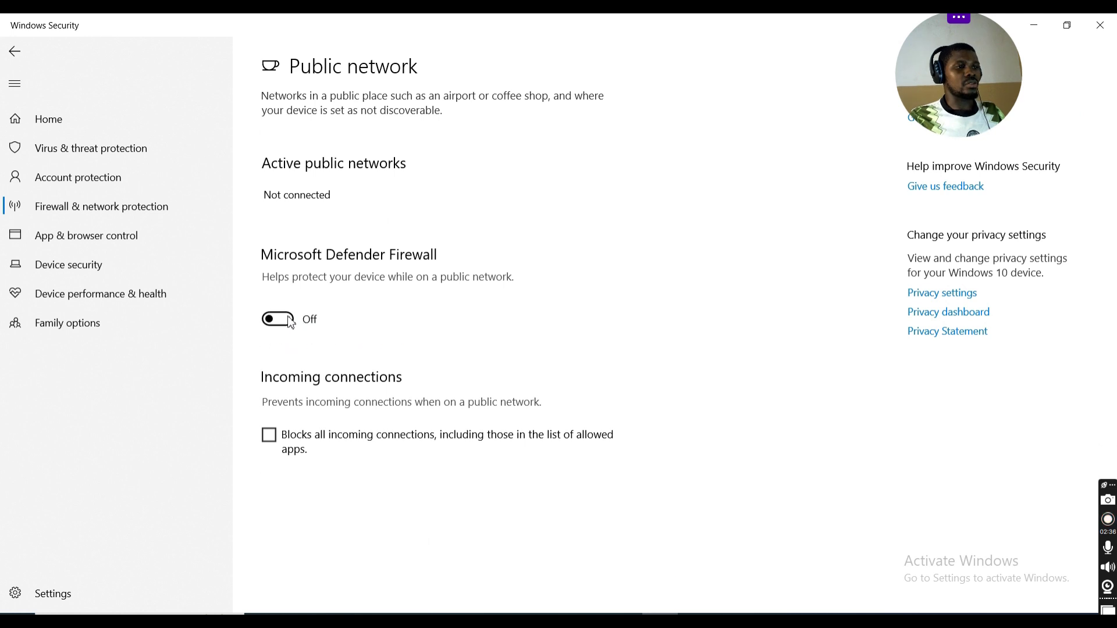
pyautogui.click(16, 51)
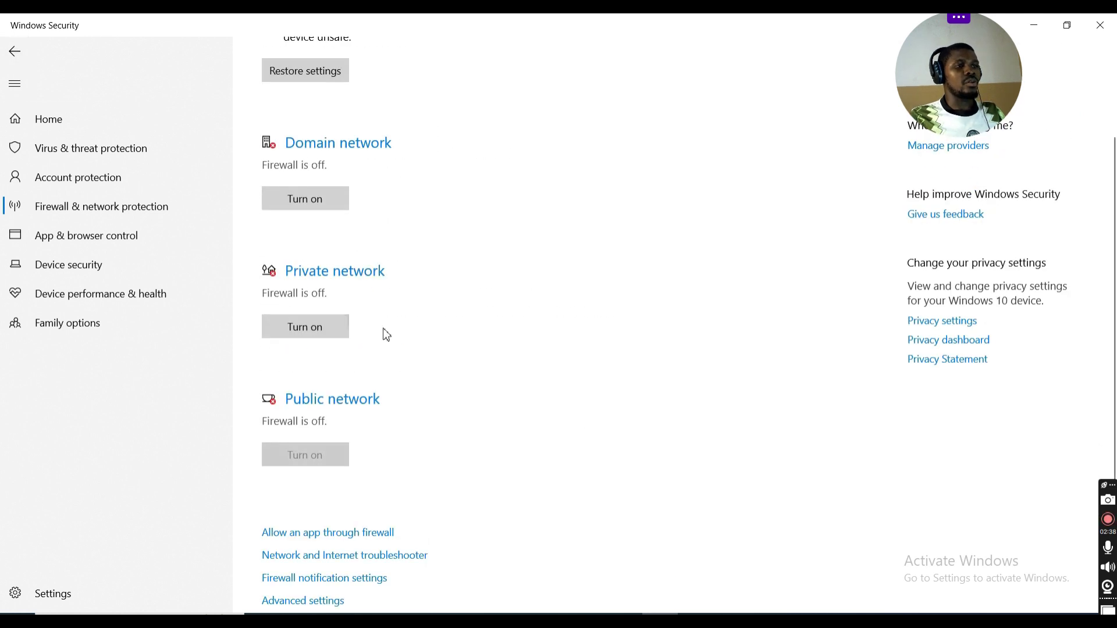
pyautogui.scroll(2, 416, 324)
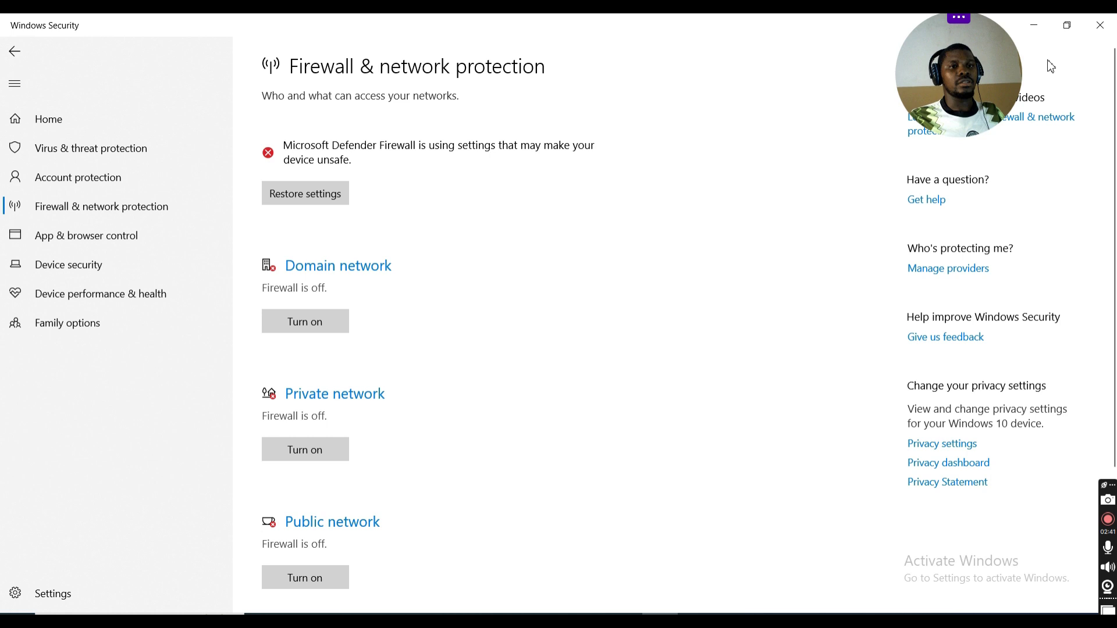
pyautogui.click(1034, 25)
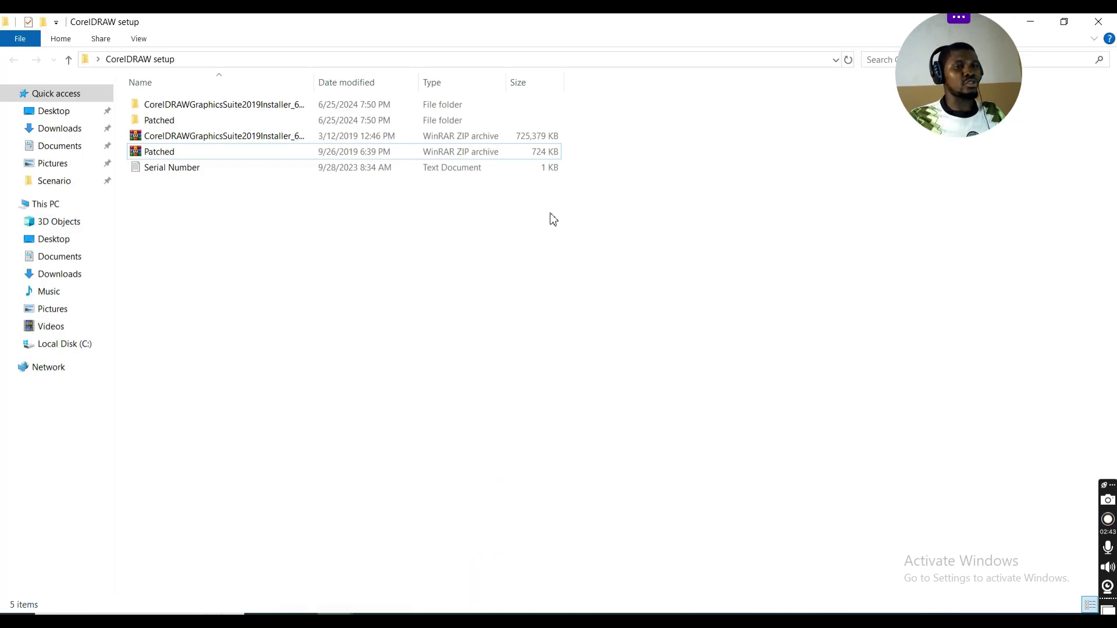
# - Open the CorelDRAWGraphicsSuite2019Installer_64Bit folder and run Setup as administrator
pyautogui.click(241, 112)
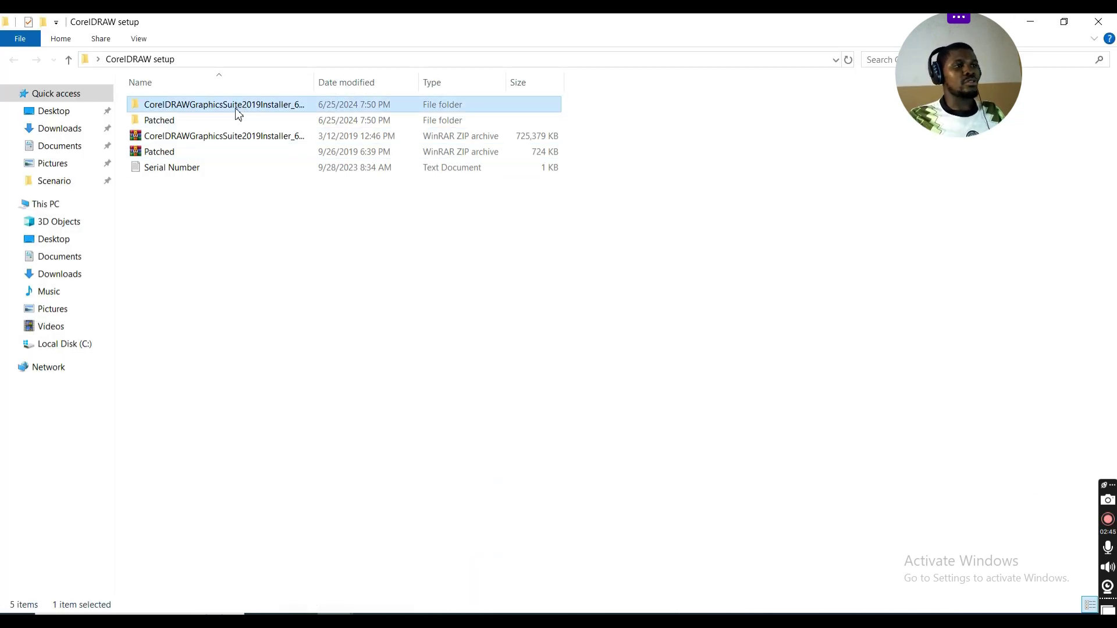
pyautogui.doubleClick(218, 111)
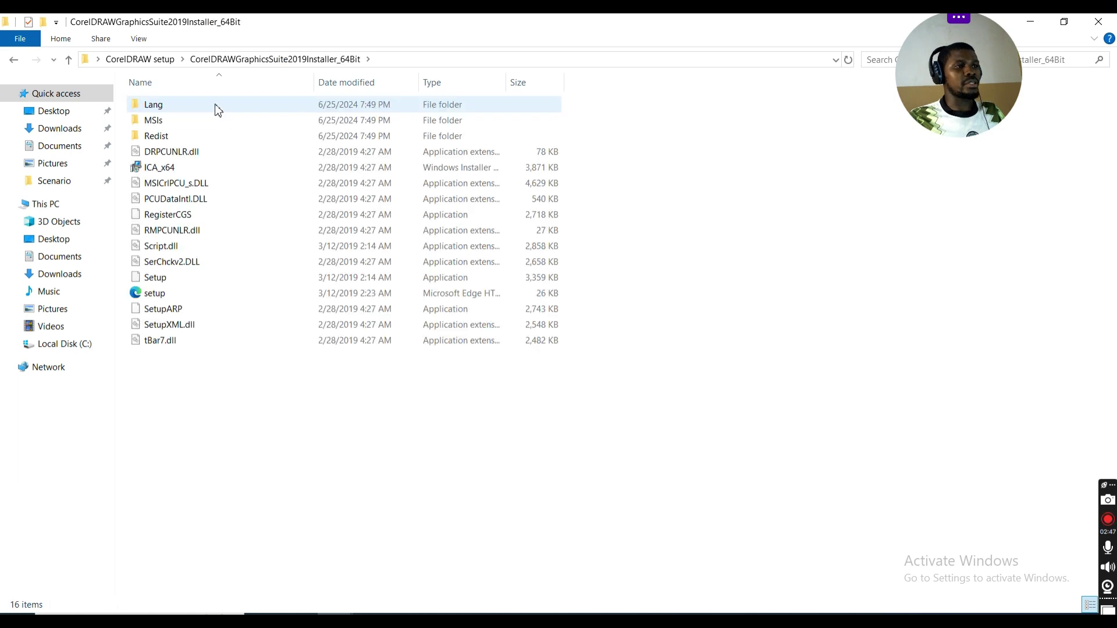
pyautogui.click(155, 283)
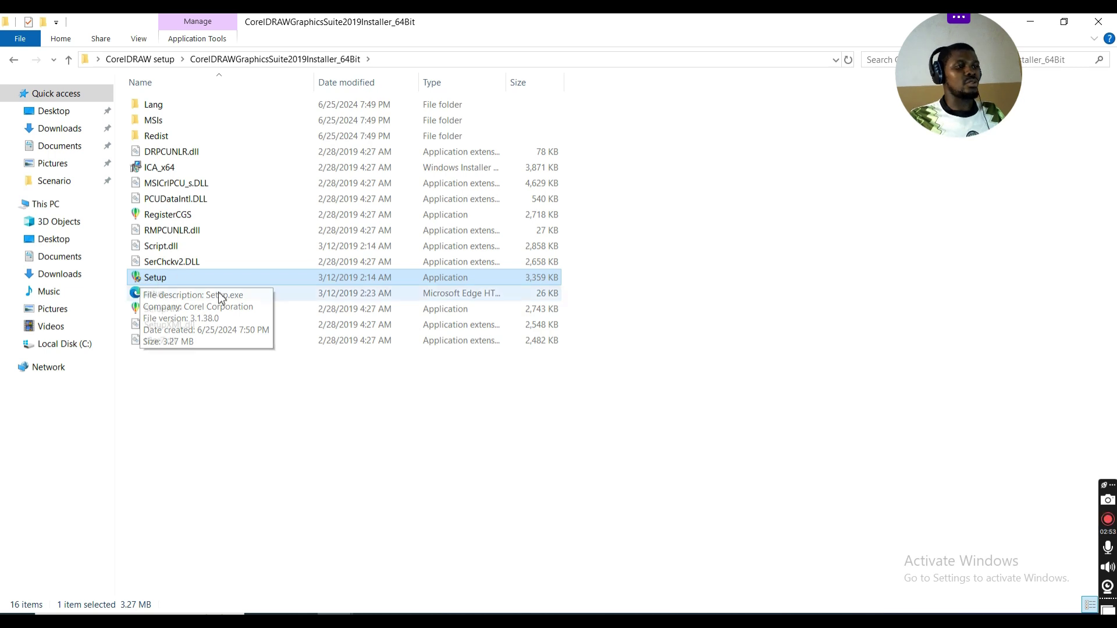
pyautogui.doubleClick(161, 281)
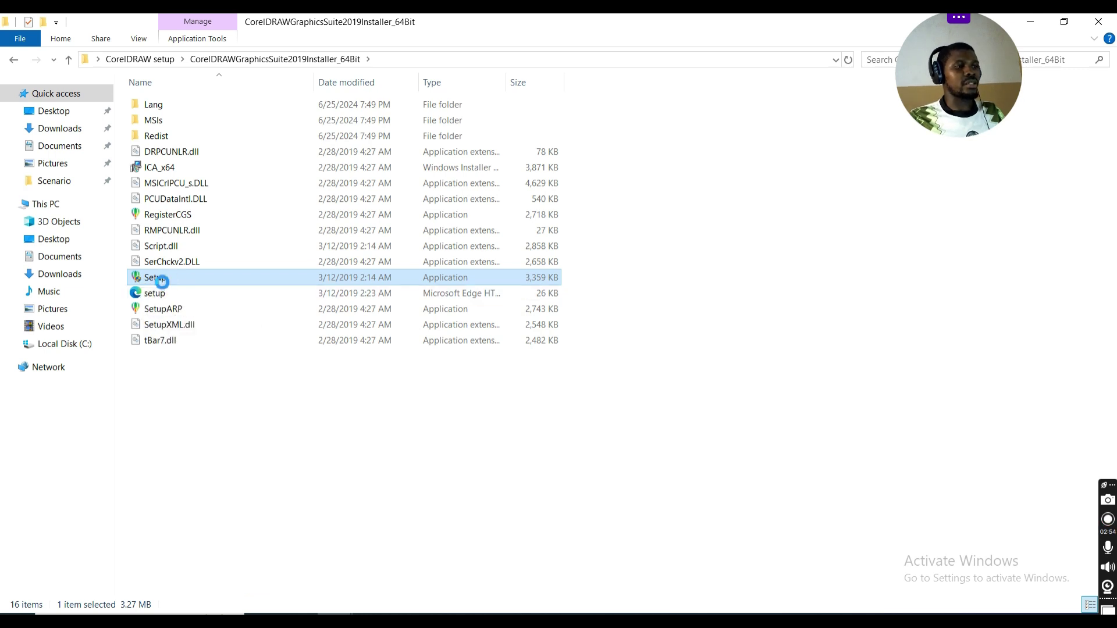
pyautogui.rightClick(162, 281)
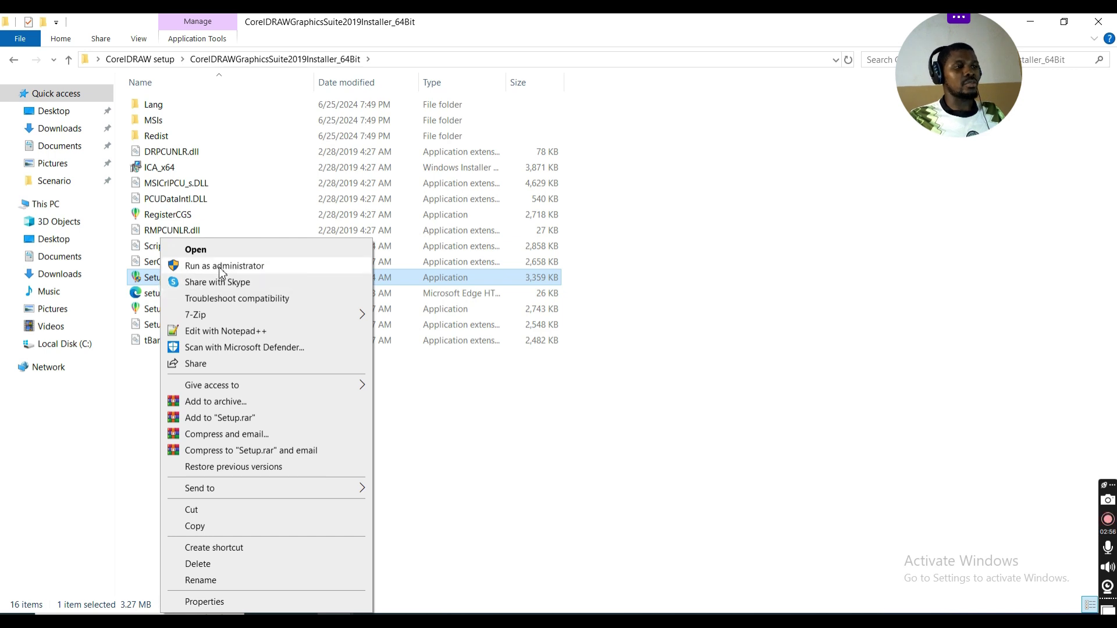
pyautogui.click(220, 266)
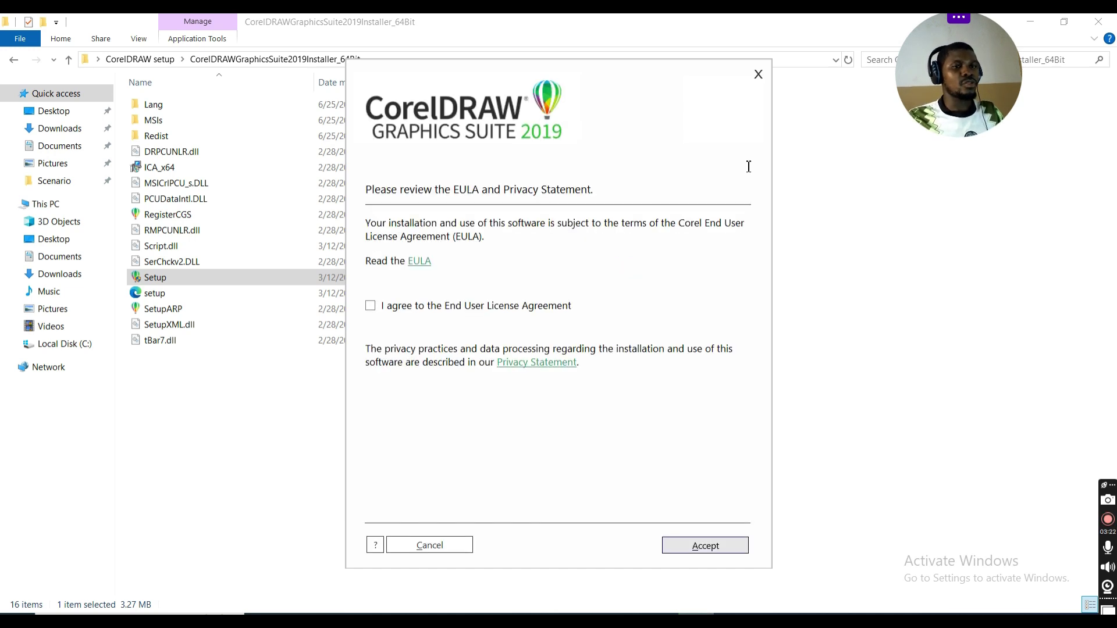
# - Accept the EULA and copy the serial number from the Serial Number note
pyautogui.click(371, 307)
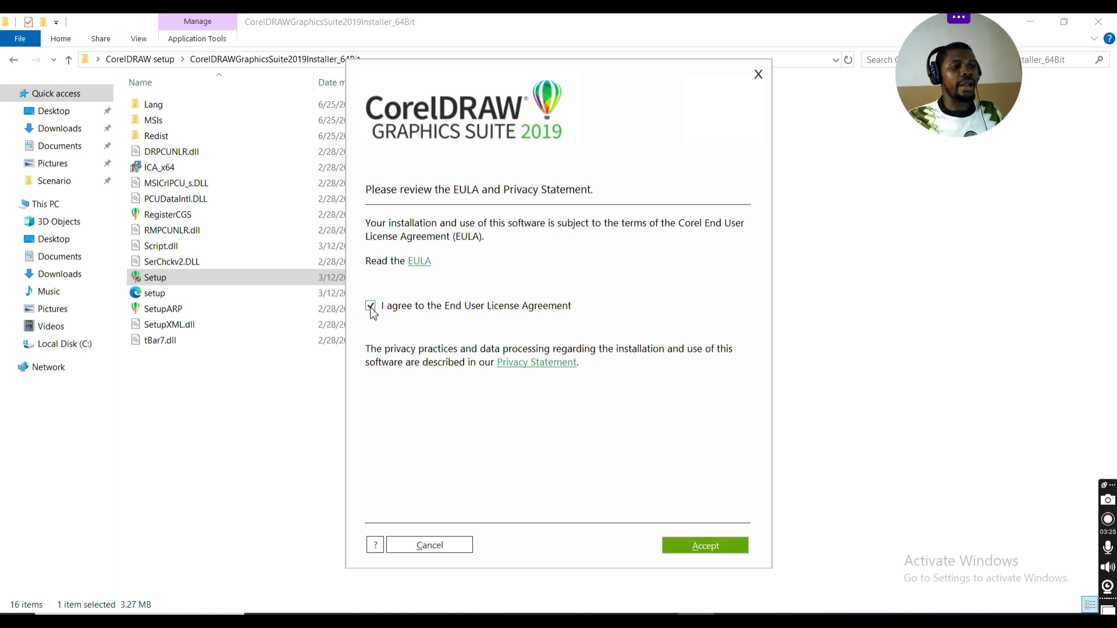
pyautogui.click(730, 550)
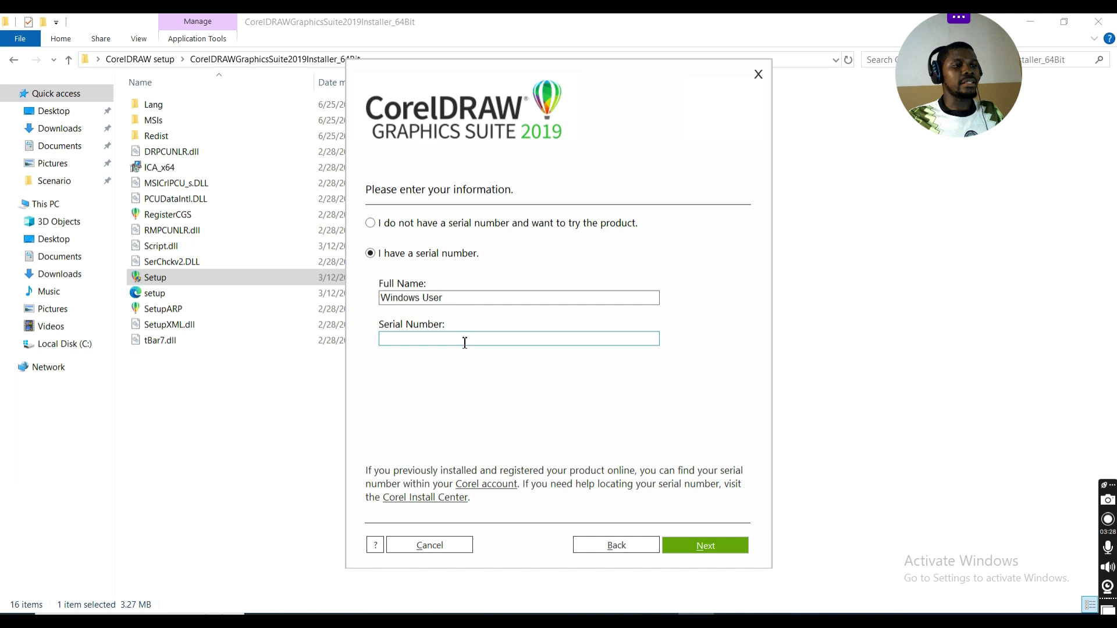
pyautogui.click(465, 342)
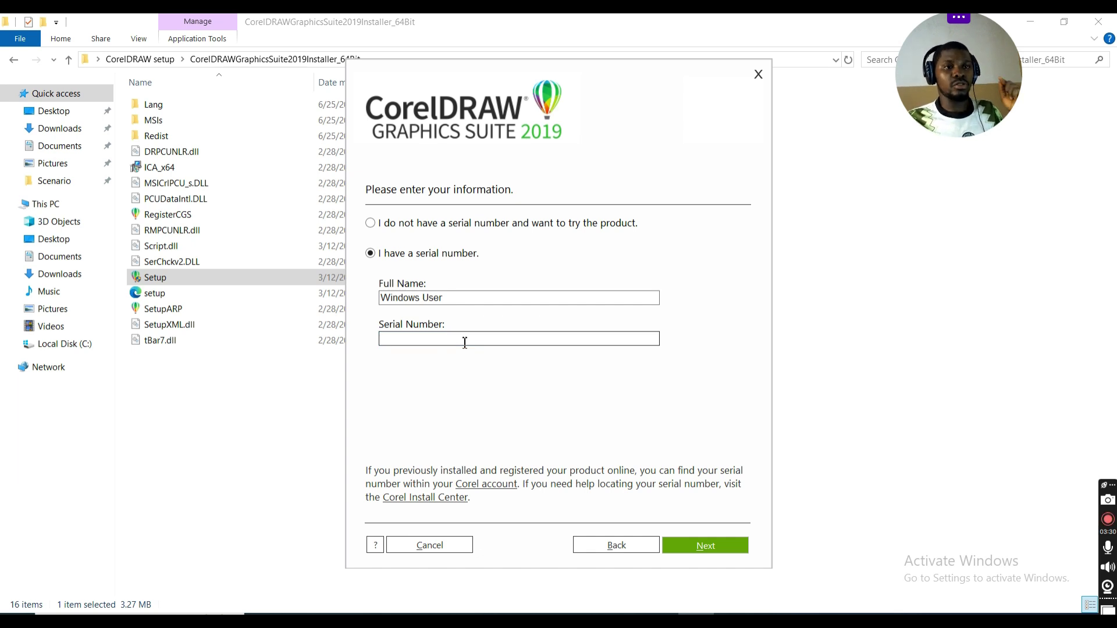
pyautogui.click(636, 613)
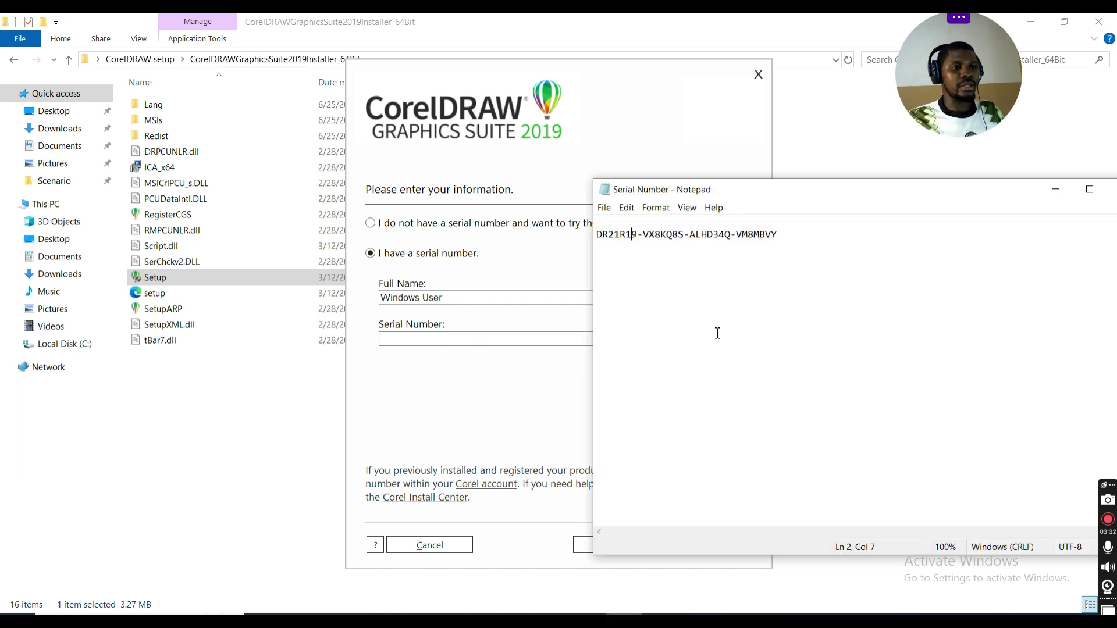
pyautogui.hotkey('ctrl', 'a')
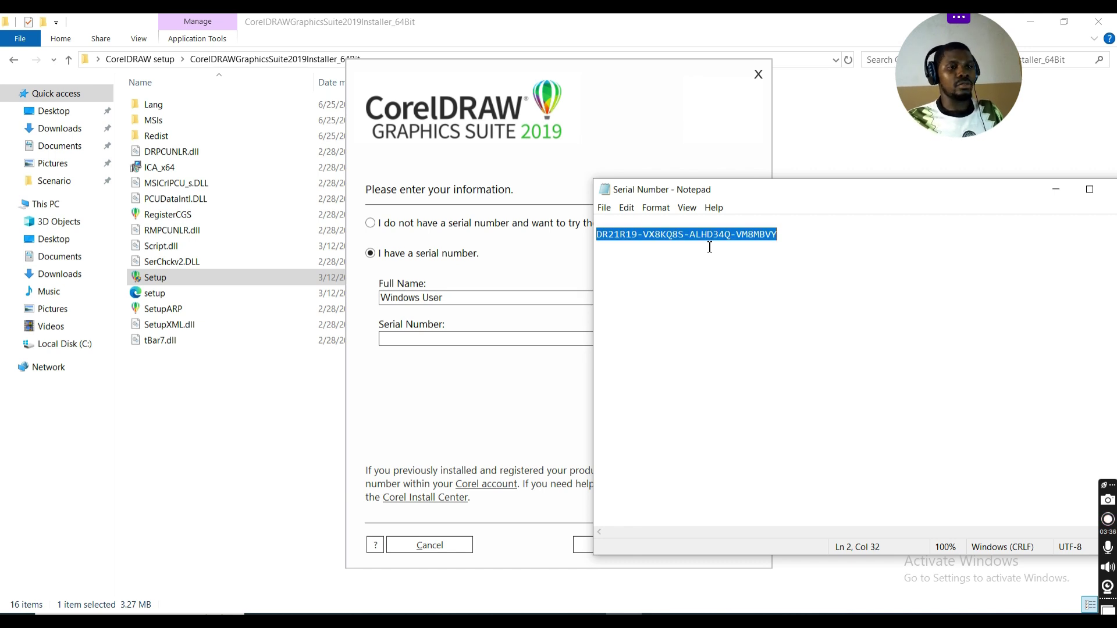
pyautogui.rightClick(651, 243)
pyautogui.click(692, 280)
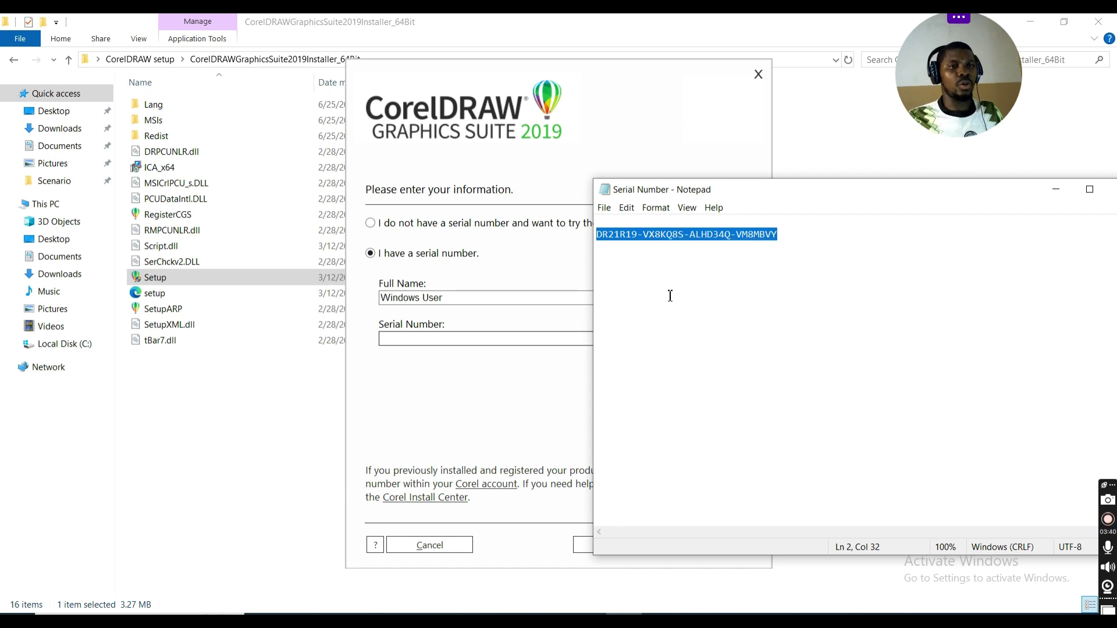
pyautogui.click(451, 339)
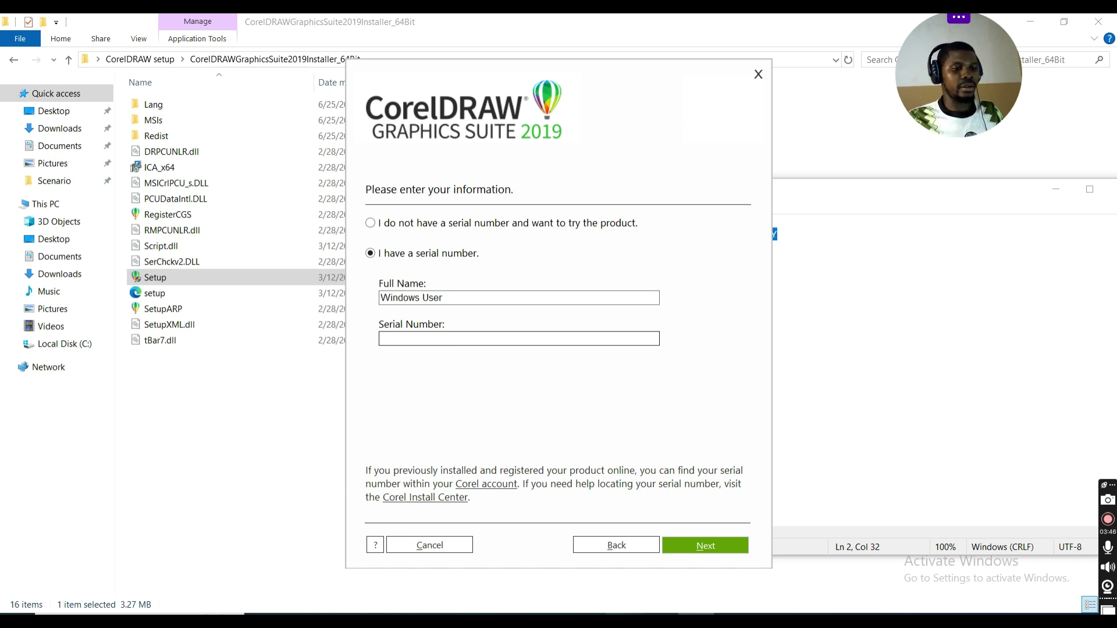
# - Paste the first two serial number groups from the note into the Serial Number field
pyautogui.hotkey('alt', 'Tab')
pyautogui.click(653, 309)
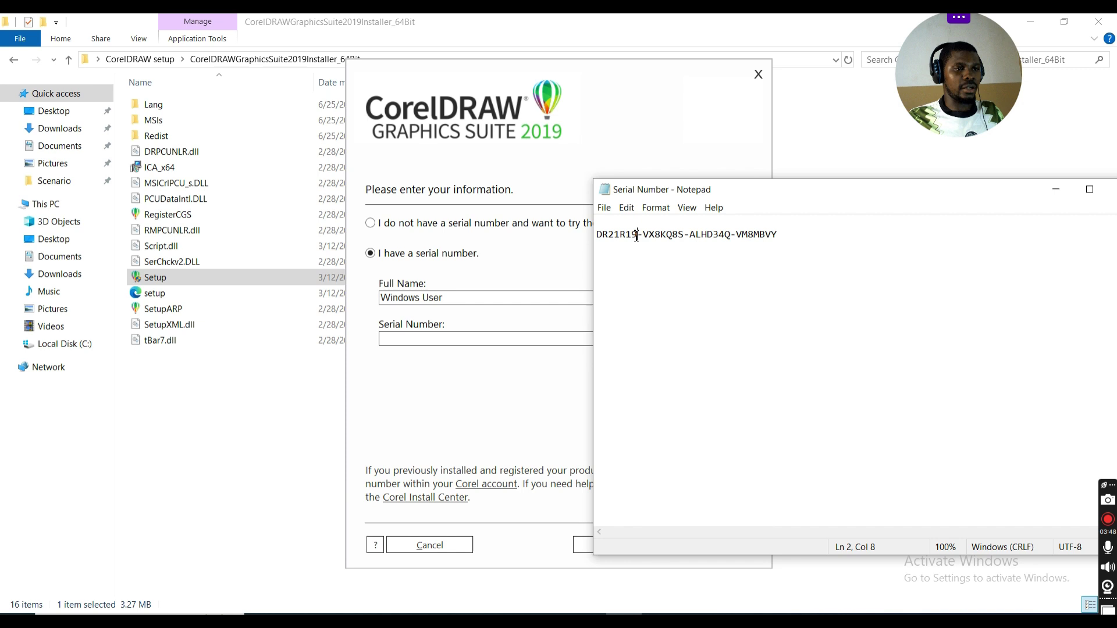
pyautogui.moveTo(636, 235); pyautogui.dragTo(596, 238)
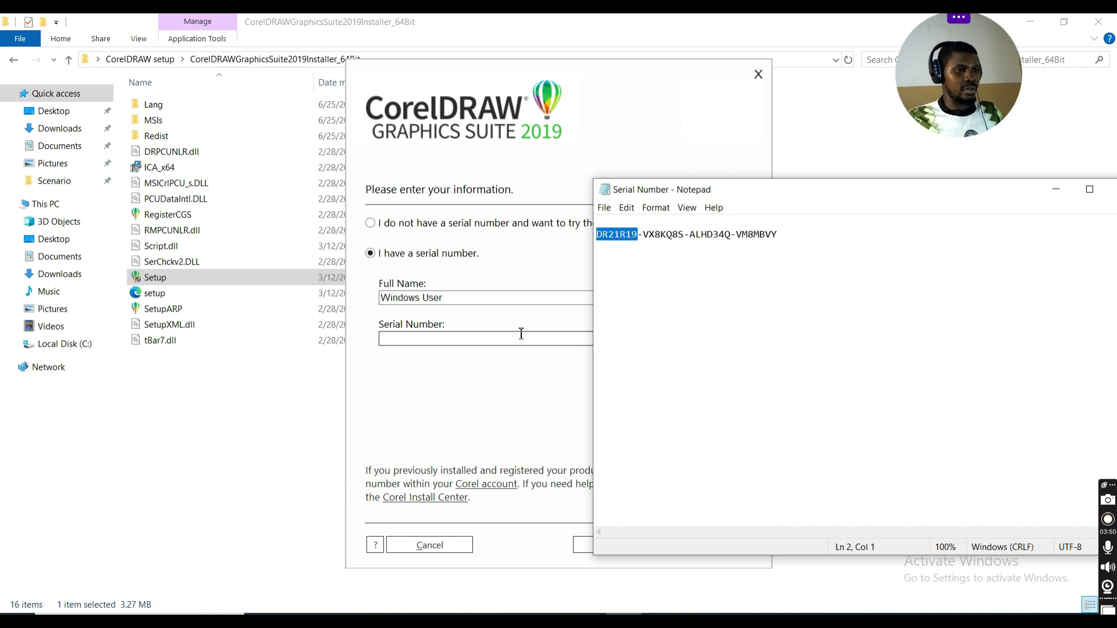
pyautogui.click(500, 348)
pyautogui.hotkey('ctrl', 'v')
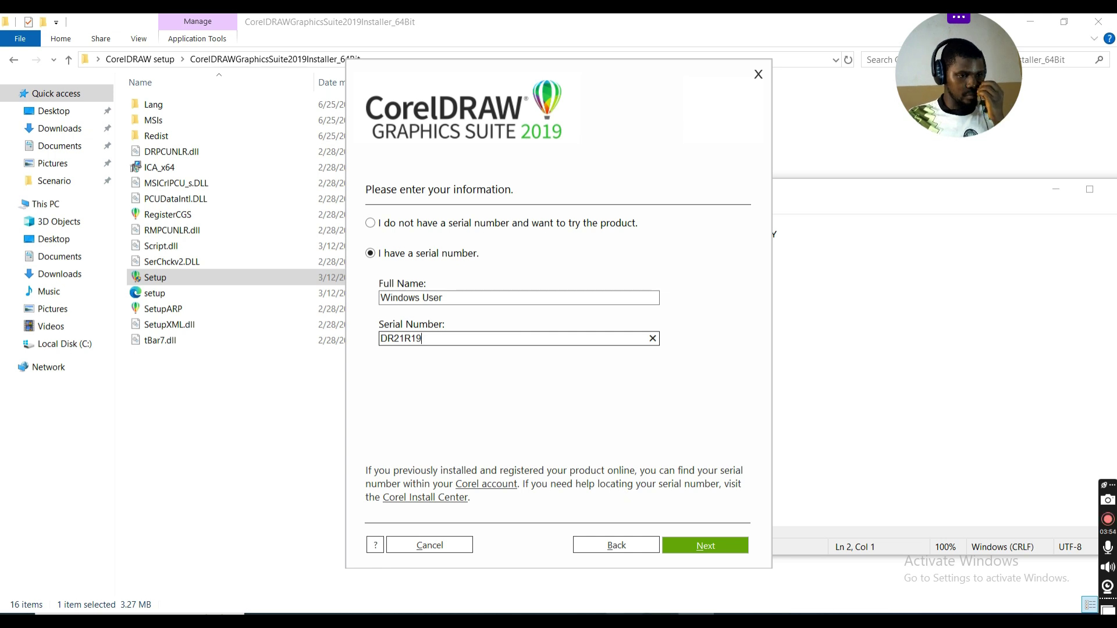
pyautogui.hotkey('alt', 'Tab')
pyautogui.moveTo(642, 234); pyautogui.dragTo(683, 230)
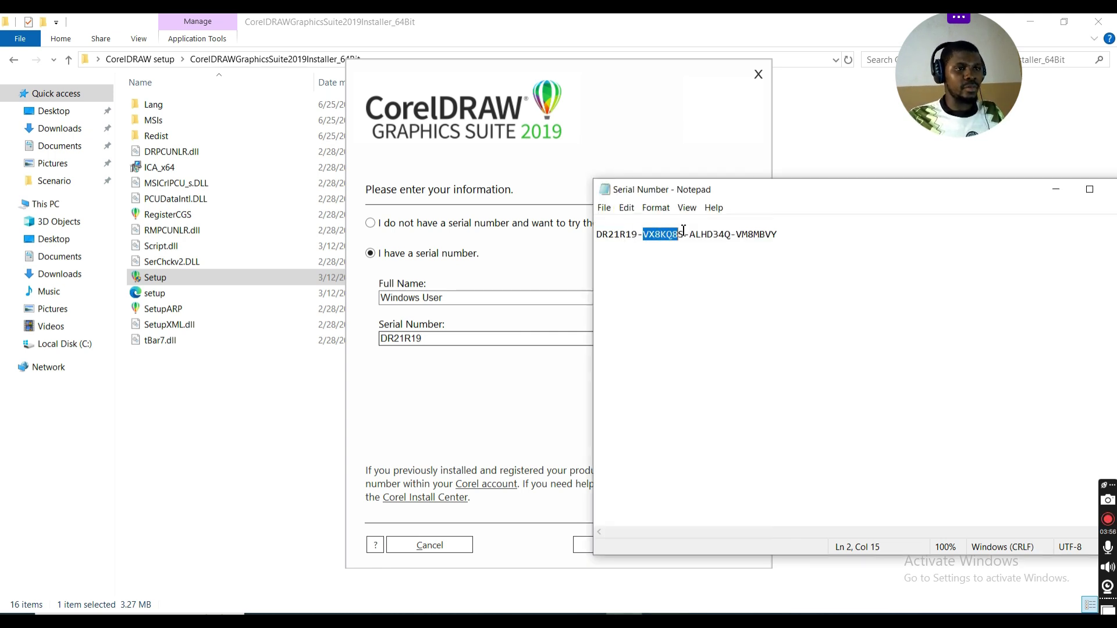
pyautogui.click(482, 341)
pyautogui.hotkey('ctrl', 'v')
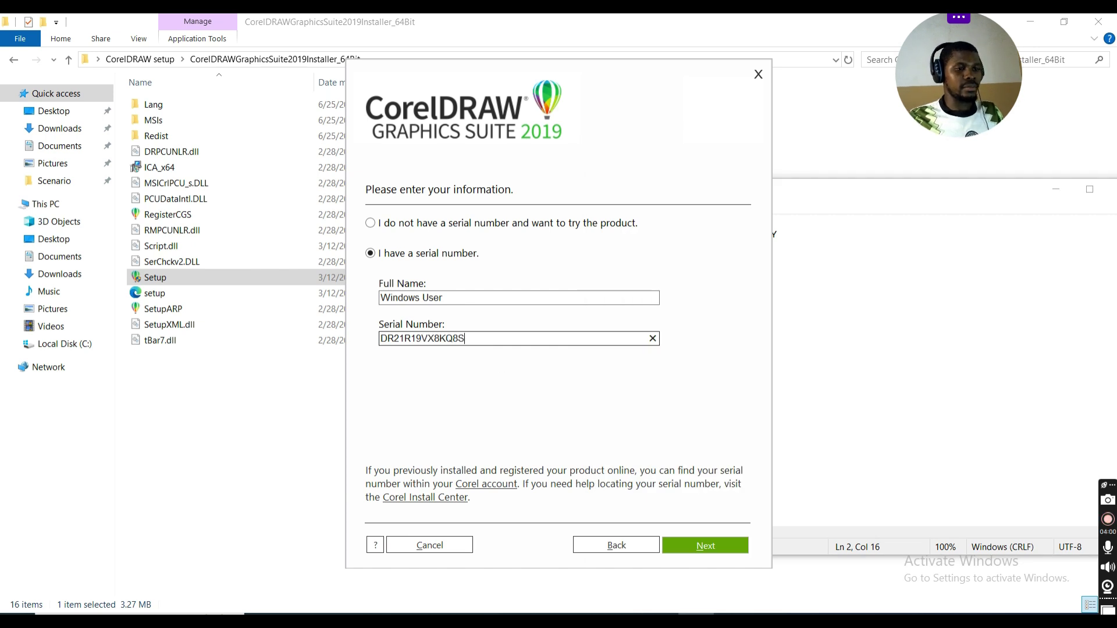
# - Paste the third and final serial groups, then continue to the installation options
pyautogui.click(624, 620)
pyautogui.moveTo(690, 238); pyautogui.dragTo(731, 239)
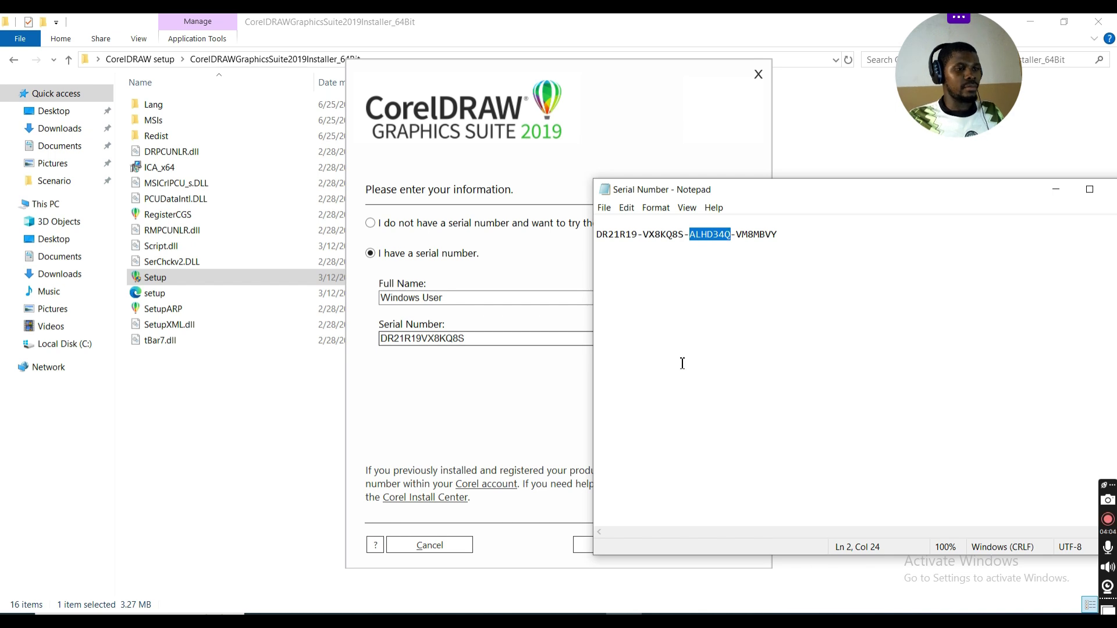
pyautogui.click(508, 342)
pyautogui.hotkey('ctrl', 'v')
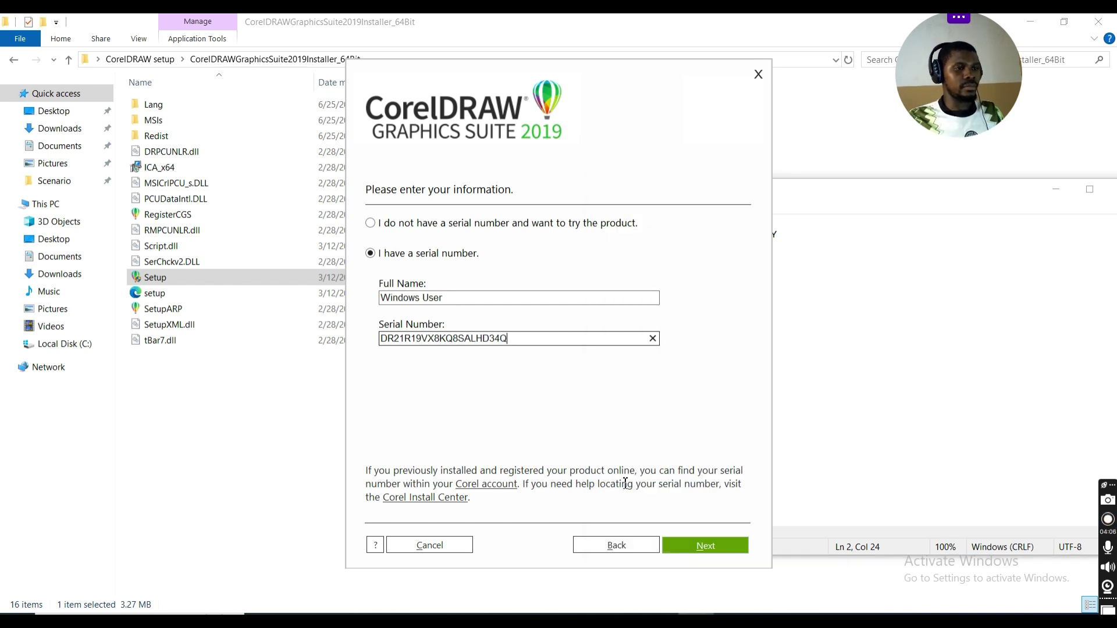
pyautogui.hotkey('alt', 'Tab')
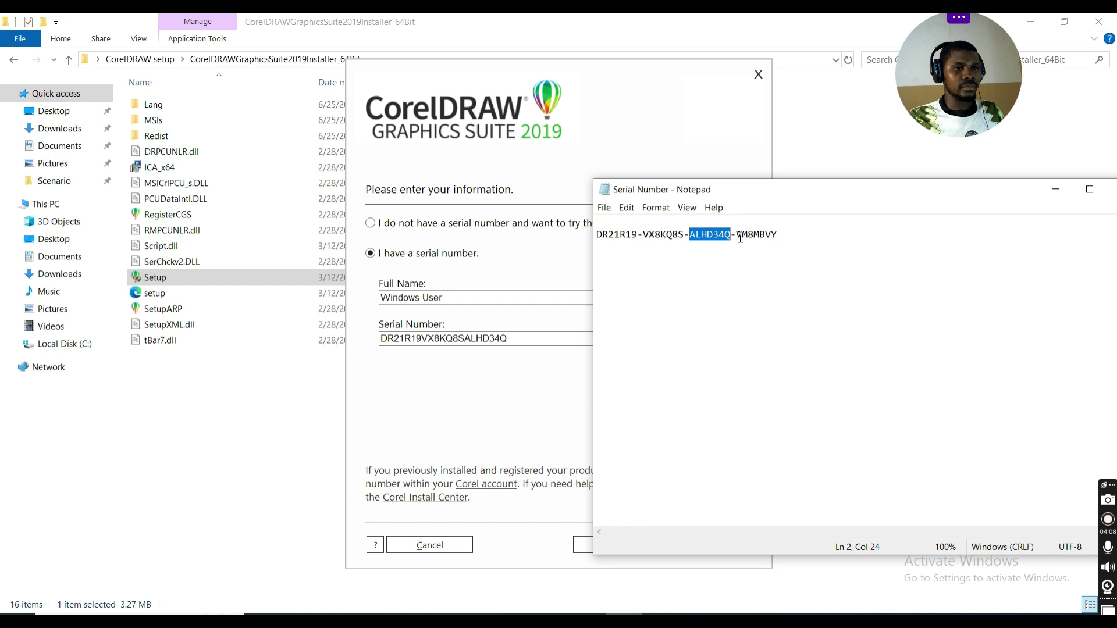
pyautogui.moveTo(737, 235); pyautogui.dragTo(778, 232)
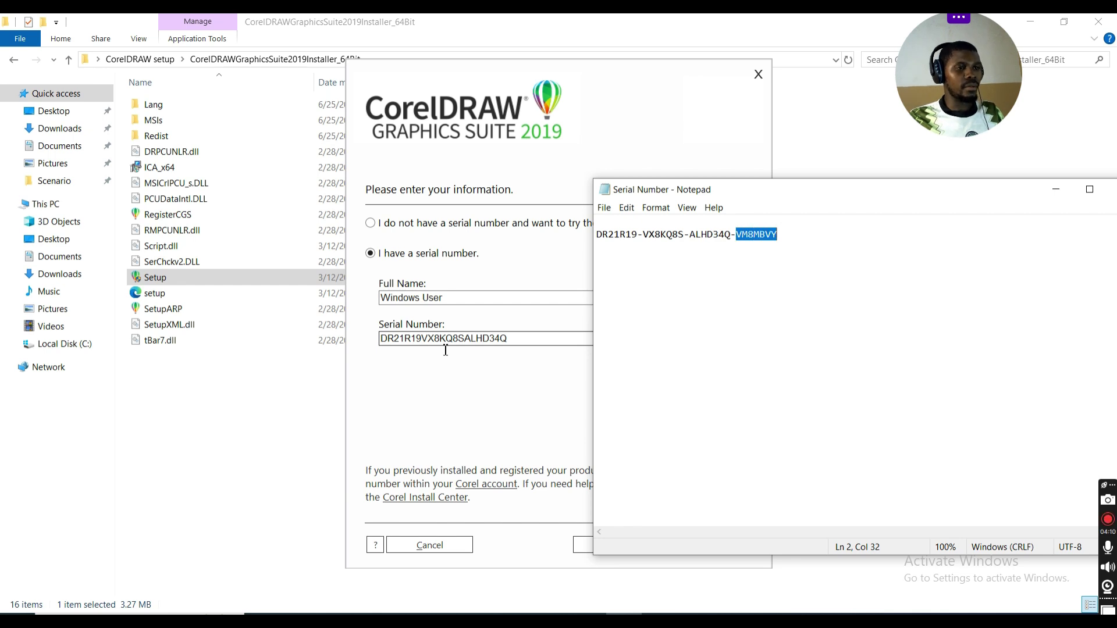
pyautogui.click(522, 338)
pyautogui.hotkey('ctrl', 'v')
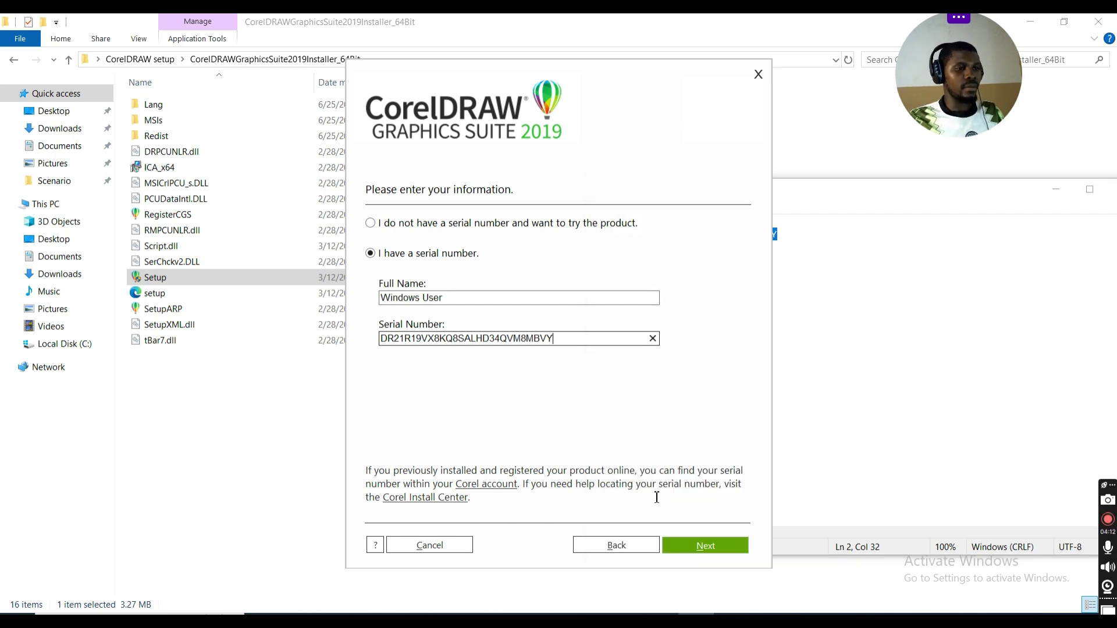
pyautogui.click(698, 557)
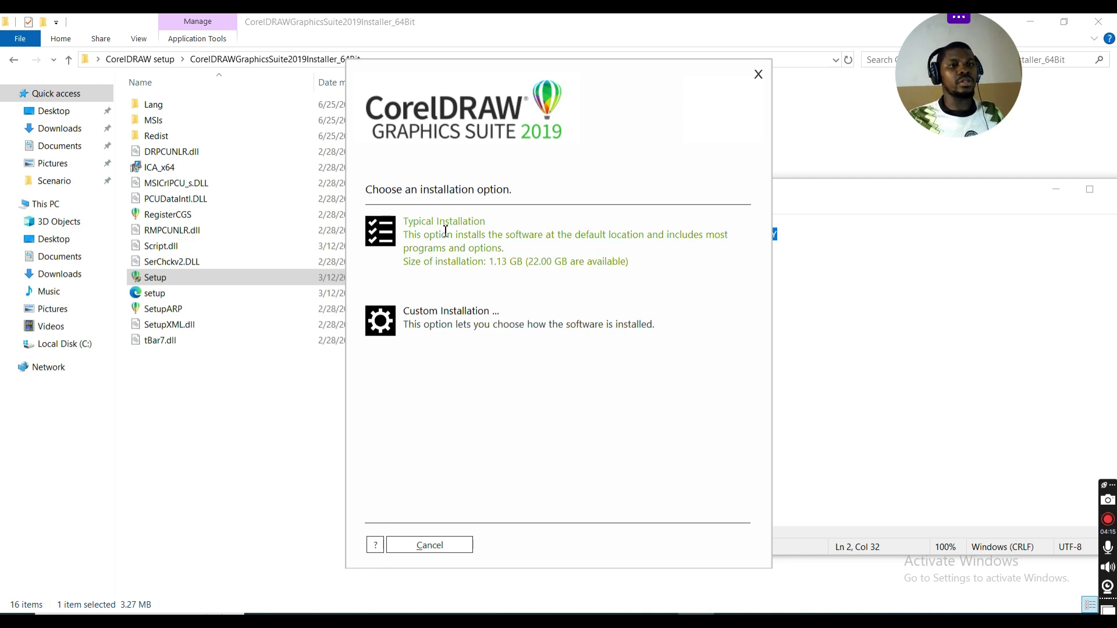
# - Choose Typical Installation and let the installer run through to the sign-in page
pyautogui.click(445, 230)
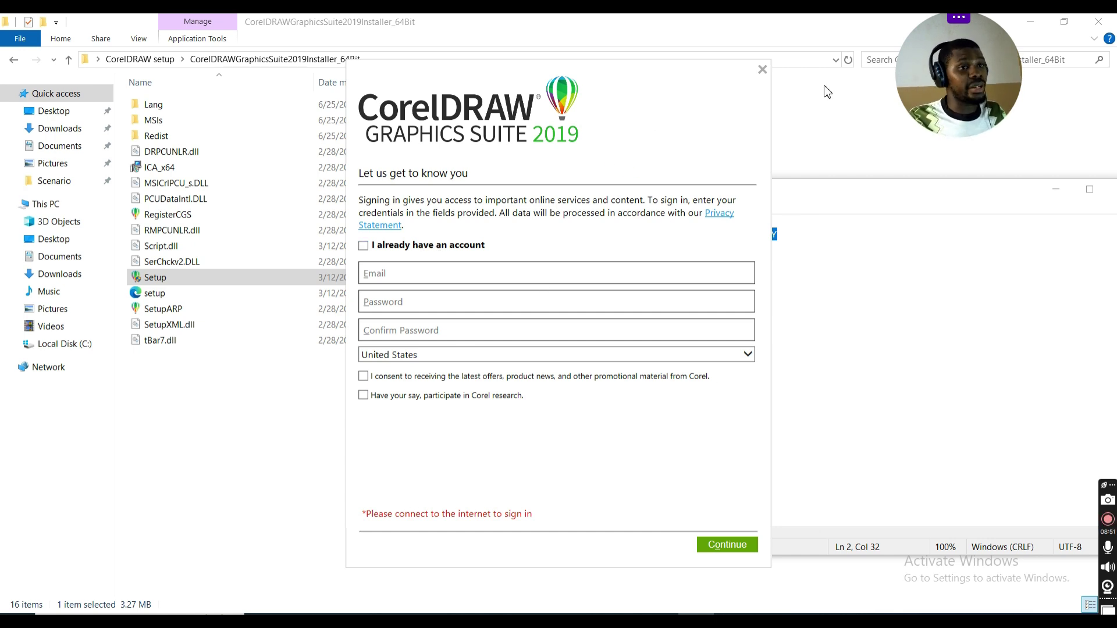
# - Cancel the sign-in dialog, confirming with Yes, and close the Serial Number note
pyautogui.click(762, 70)
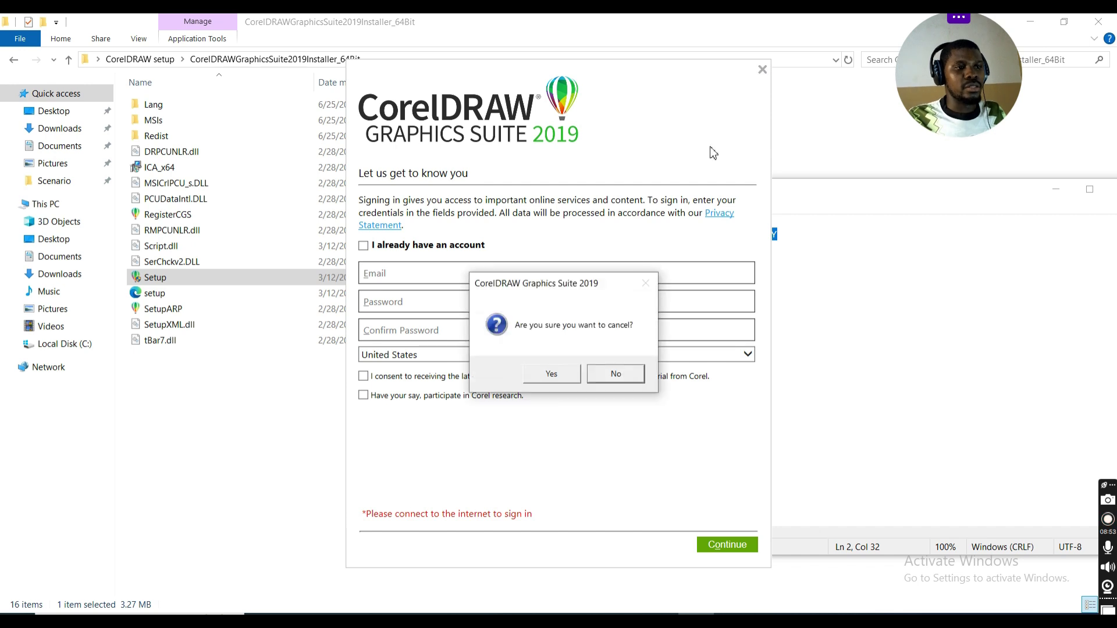
pyautogui.click(557, 381)
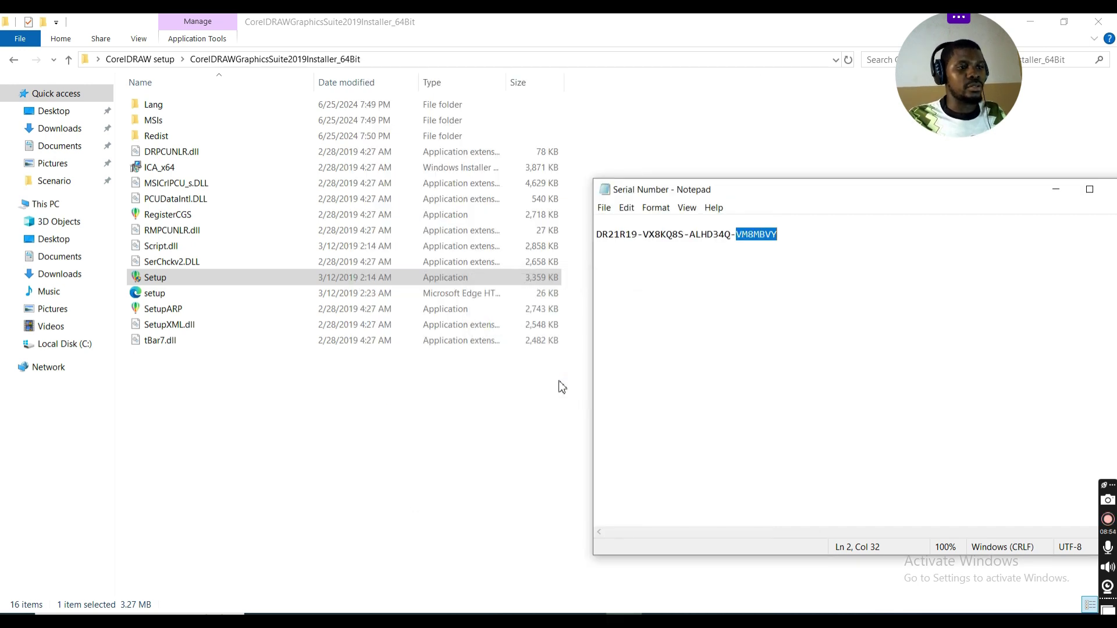
pyautogui.moveTo(755, 203); pyautogui.dragTo(561, 203)
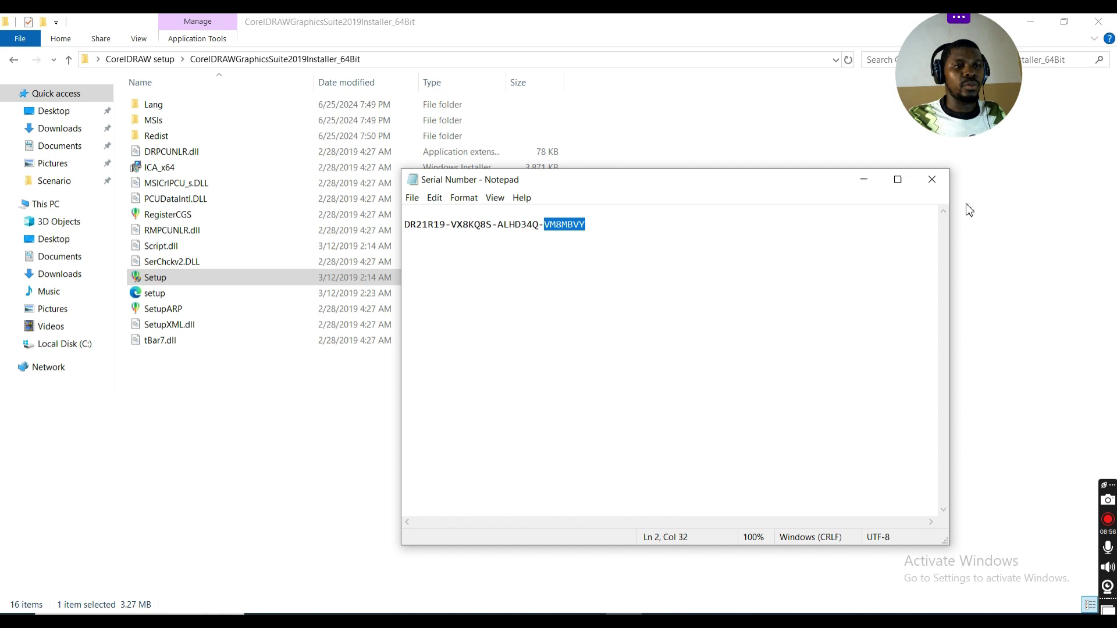
pyautogui.click(930, 177)
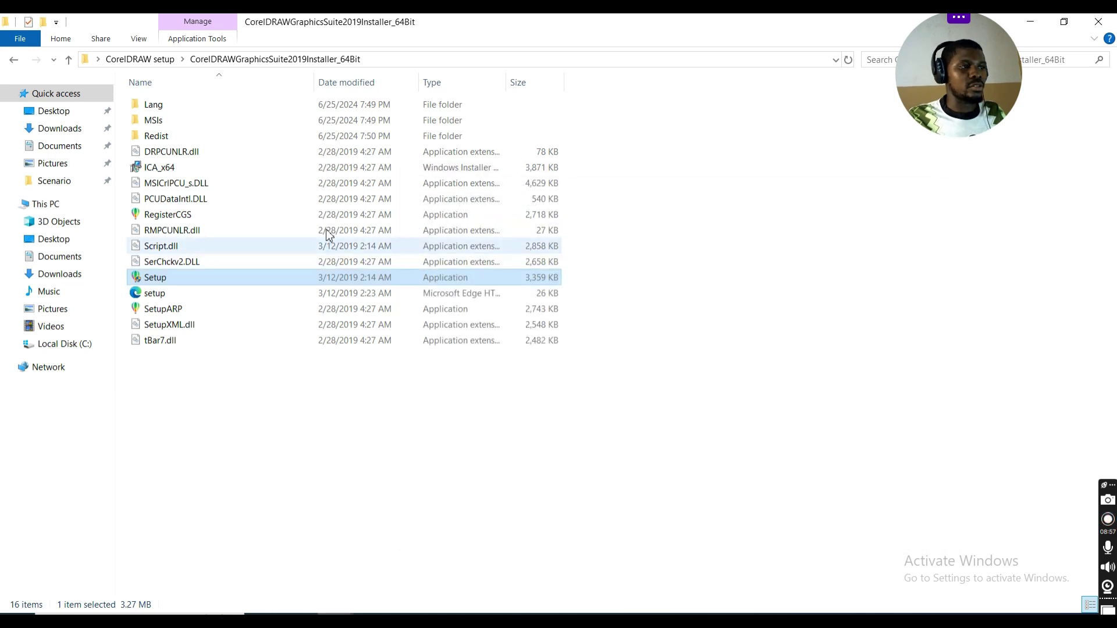
# - Go to CorelDRAW setup > Patched > Patched and copy PASMUTILITY.dll
pyautogui.click(152, 58)
pyautogui.click(174, 121)
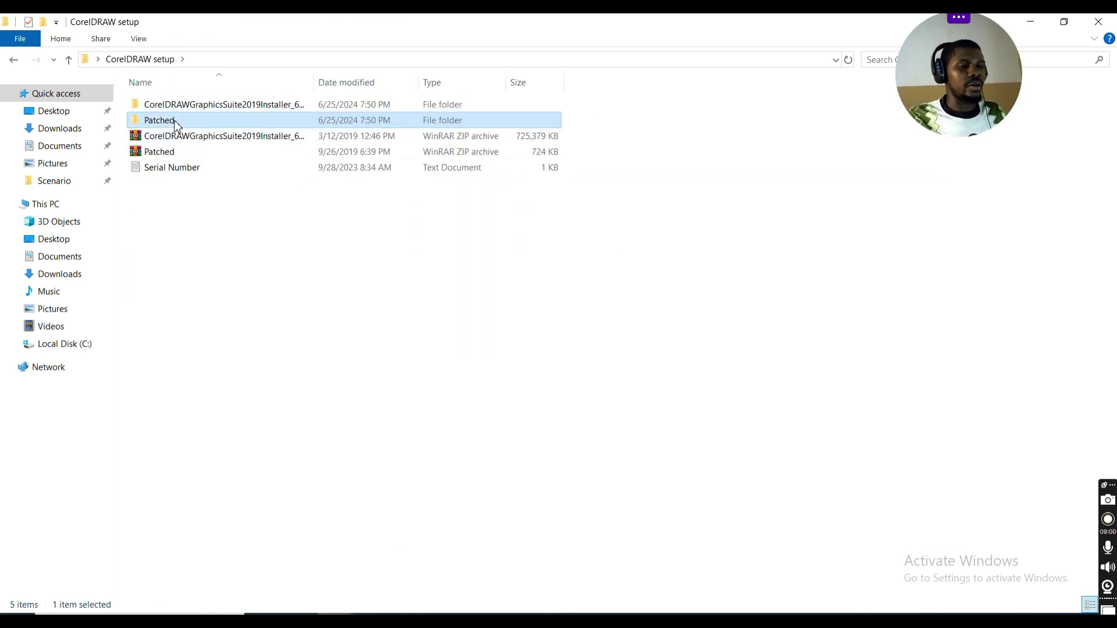
pyautogui.doubleClick(174, 121)
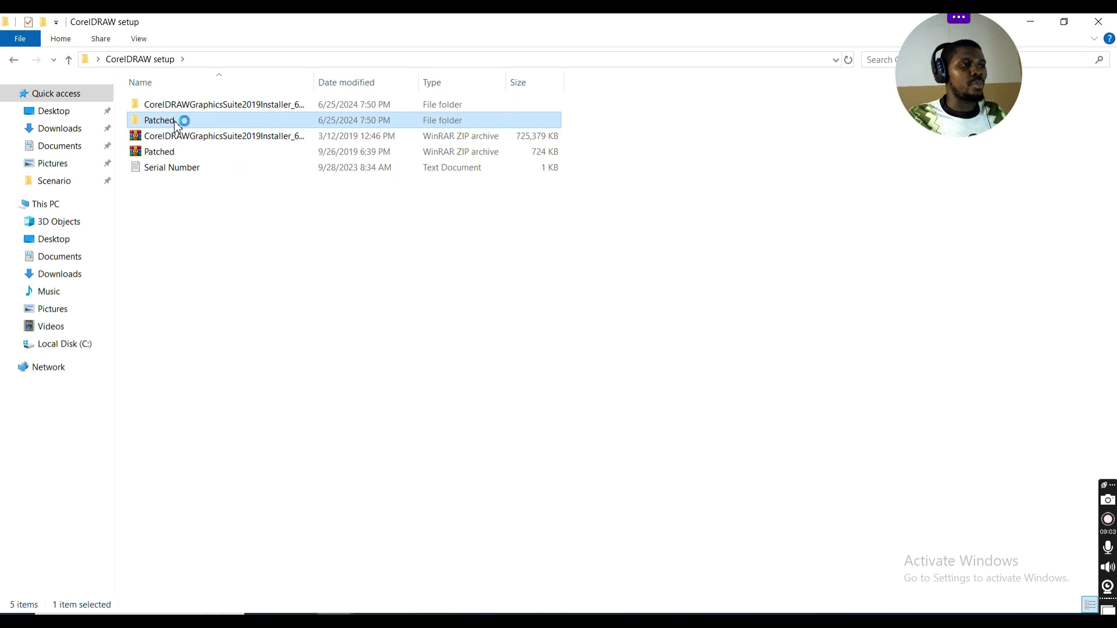
pyautogui.doubleClick(175, 110)
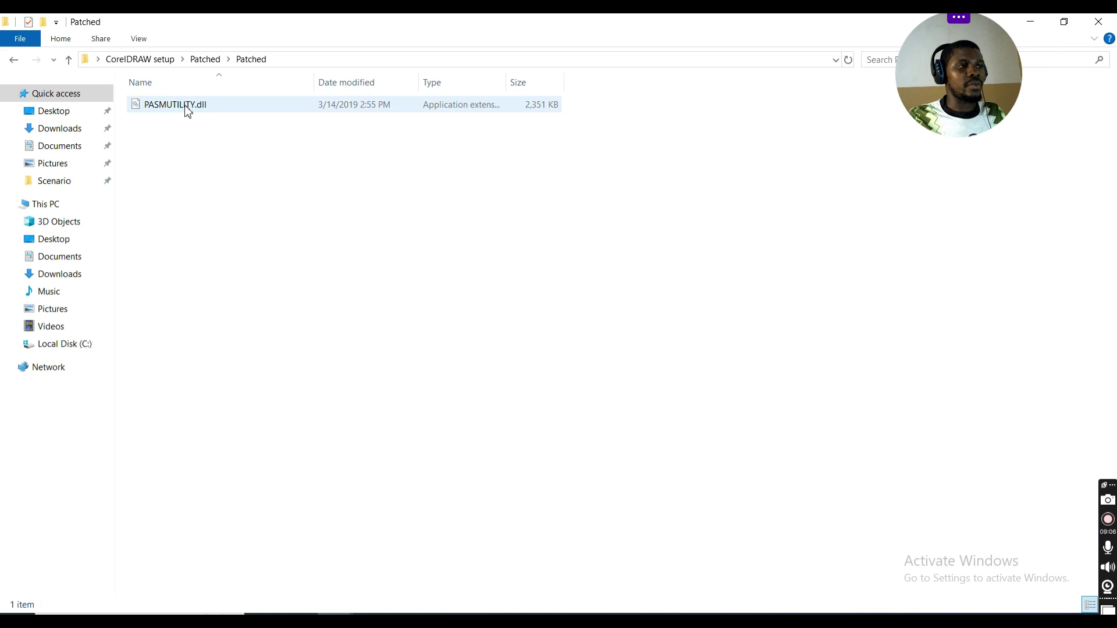
pyautogui.click(187, 110)
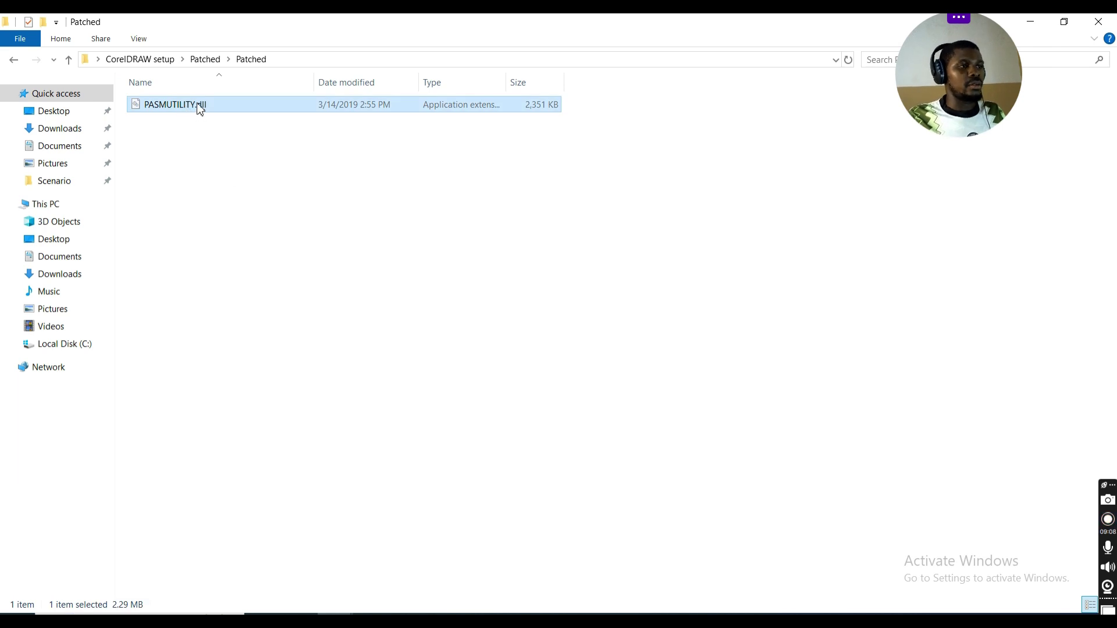
pyautogui.rightClick(198, 105)
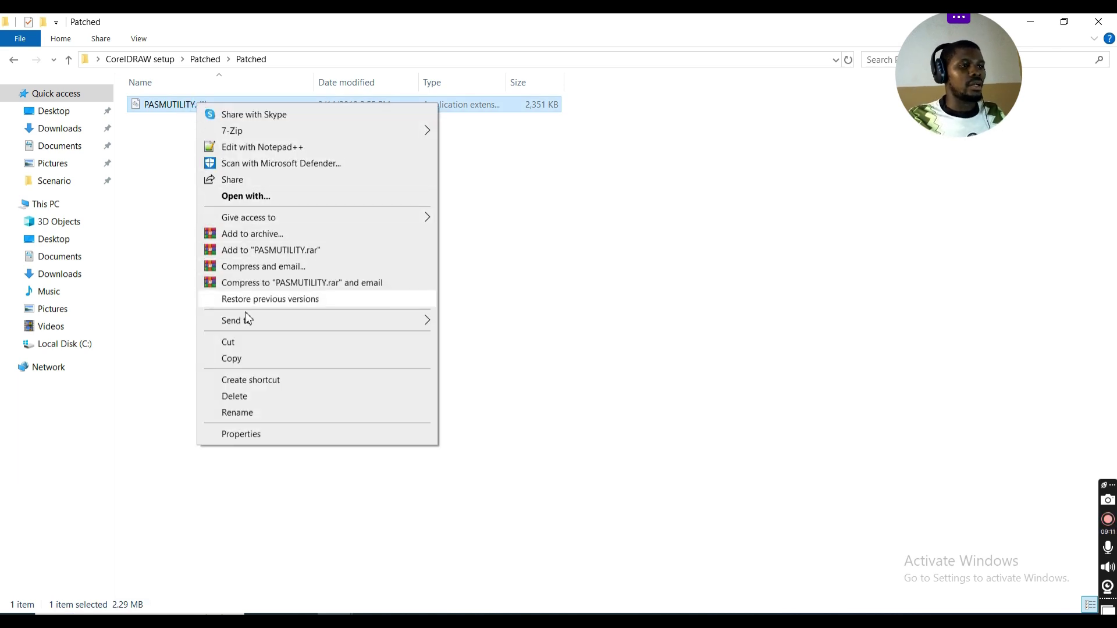
pyautogui.click(246, 359)
pyautogui.click(239, 282)
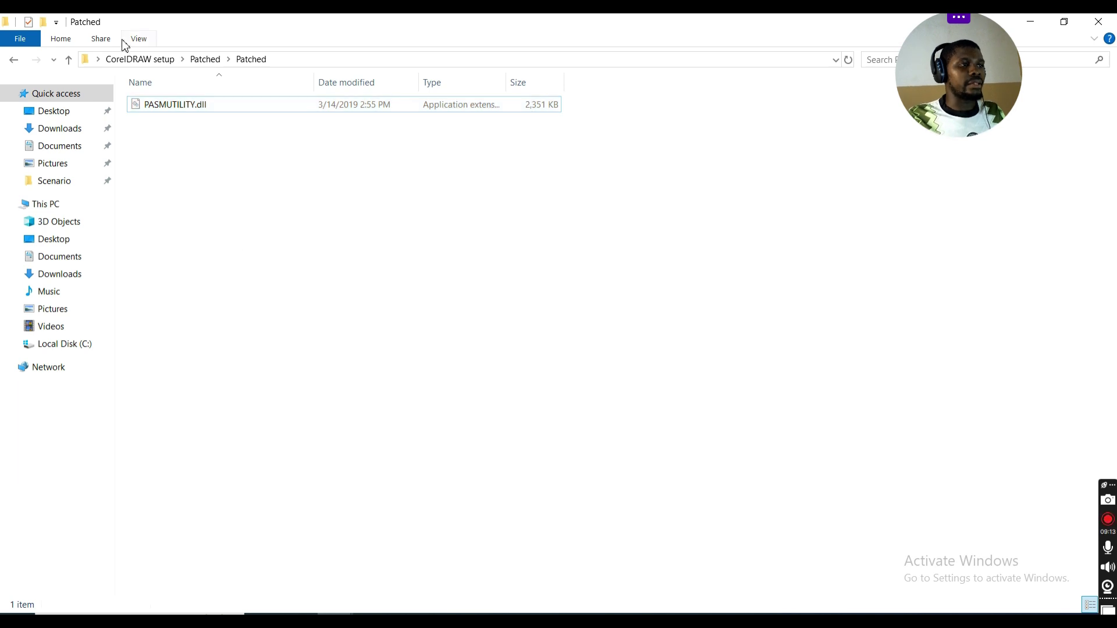
# - Open This PC in a new window and browse to C:\Program Files\Corel\PASMUtility\v1
pyautogui.rightClick(52, 208)
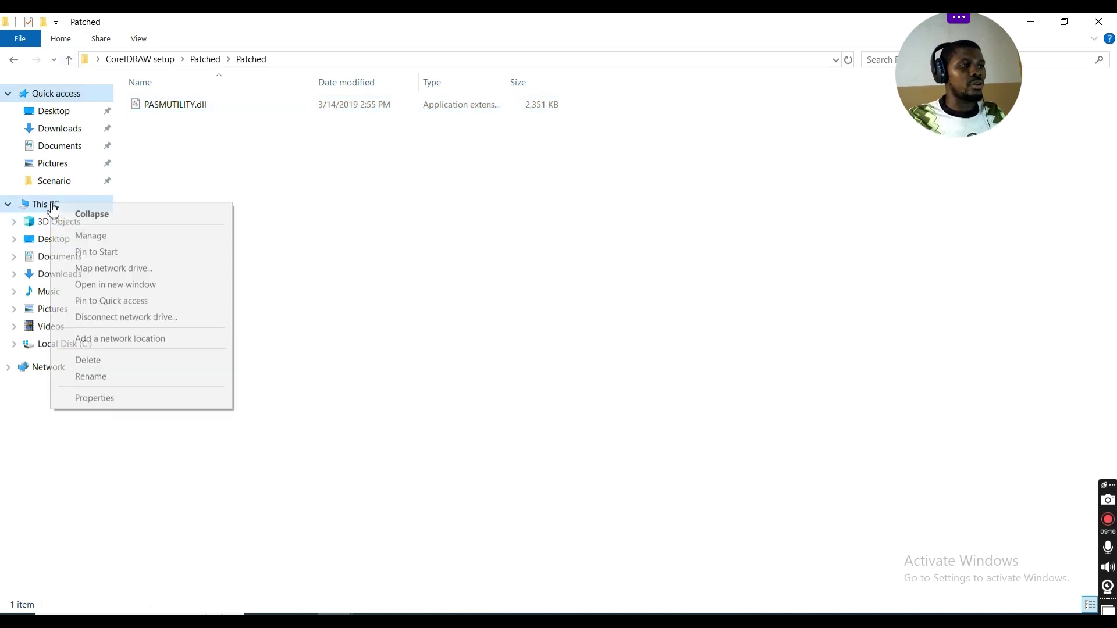
pyautogui.click(124, 285)
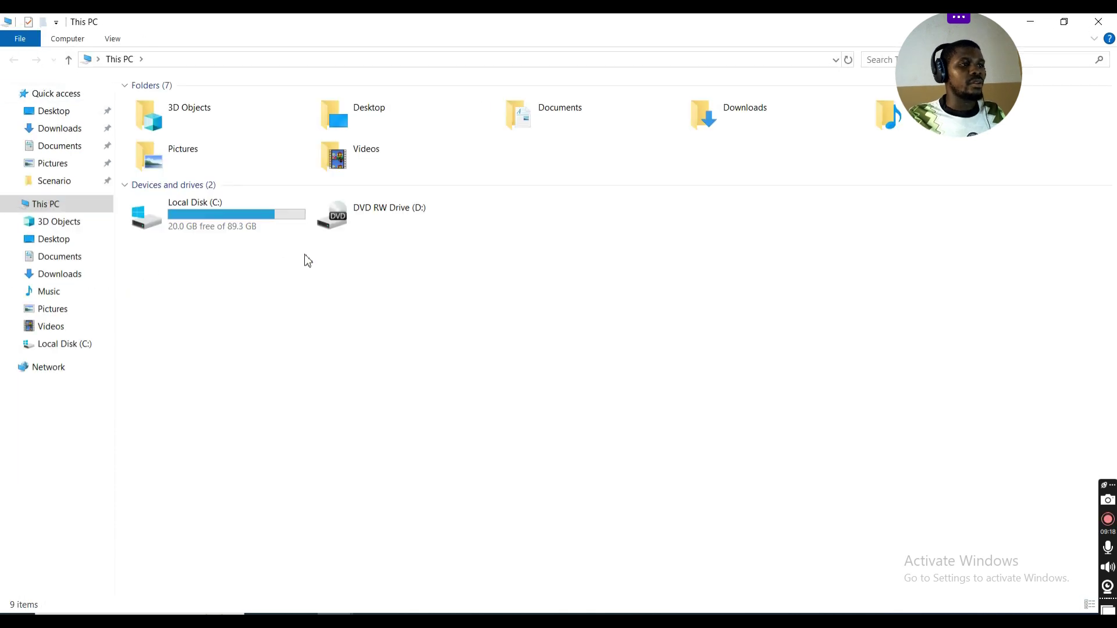
pyautogui.click(218, 214)
pyautogui.doubleClick(219, 224)
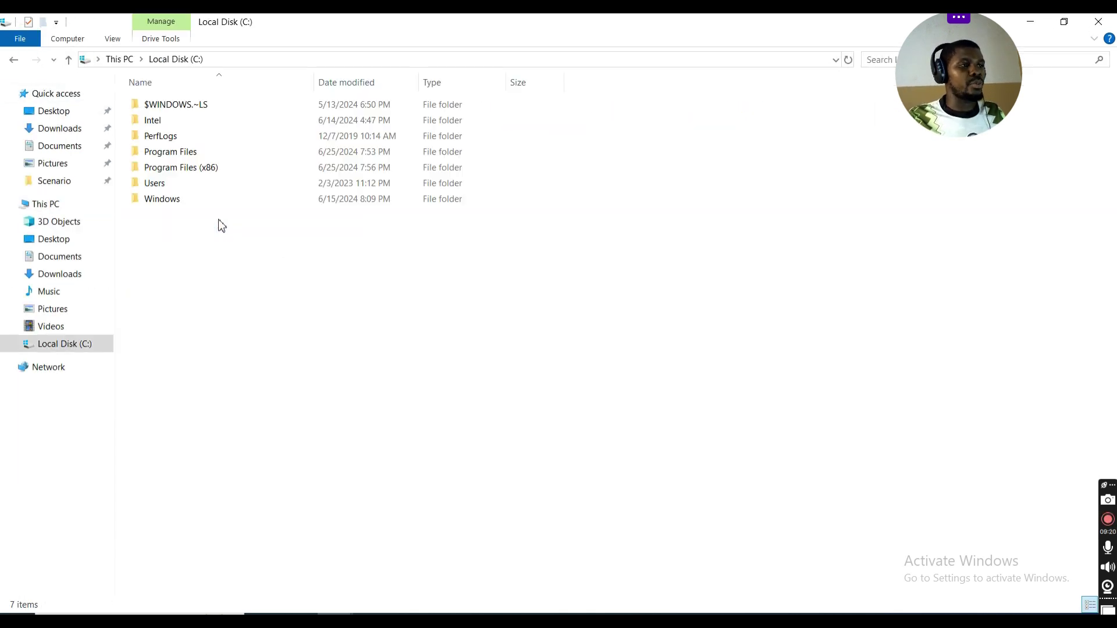
pyautogui.doubleClick(185, 156)
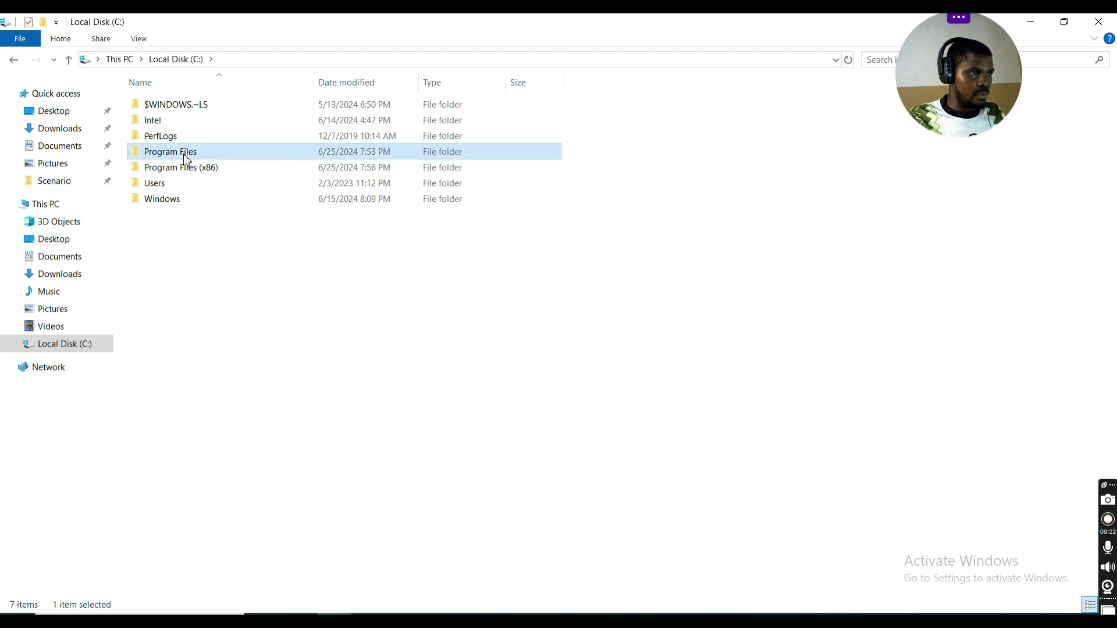
pyautogui.click(183, 156)
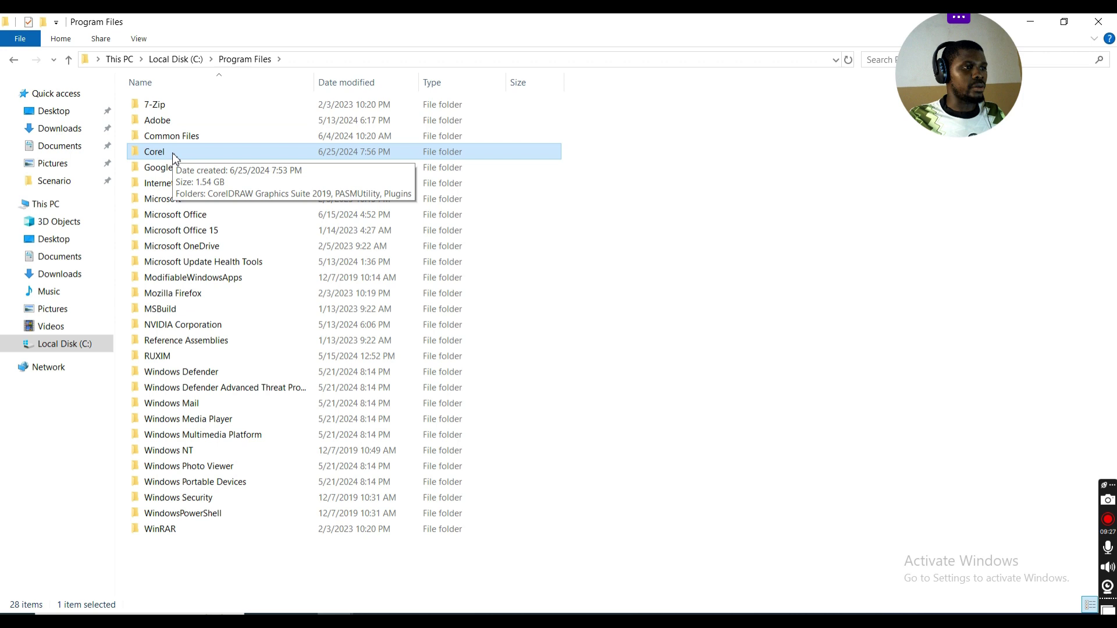
pyautogui.doubleClick(174, 153)
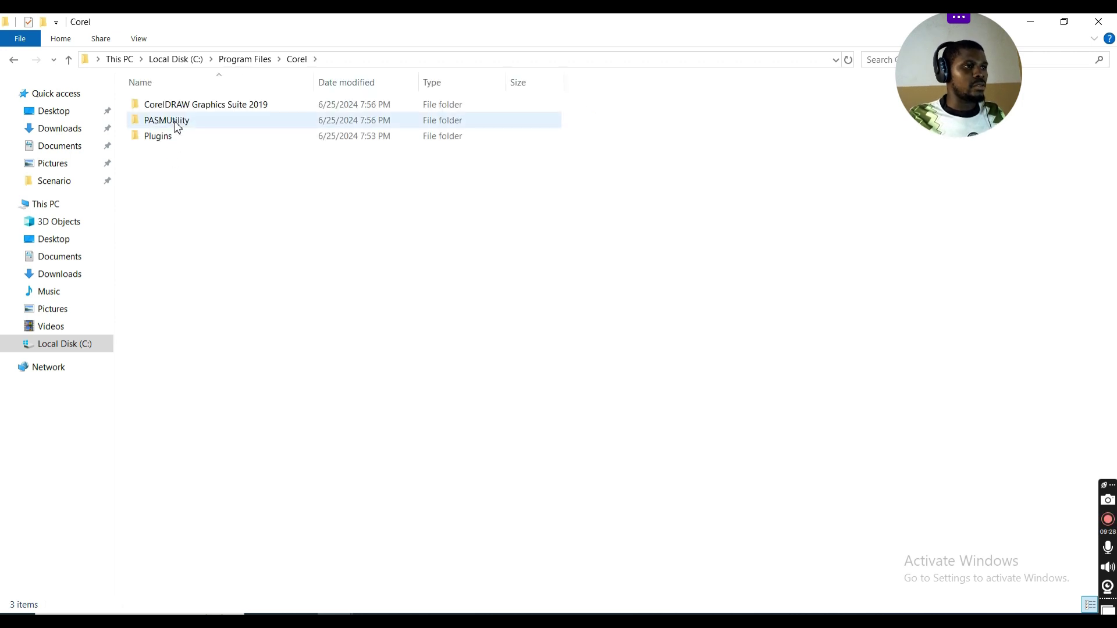
pyautogui.doubleClick(178, 126)
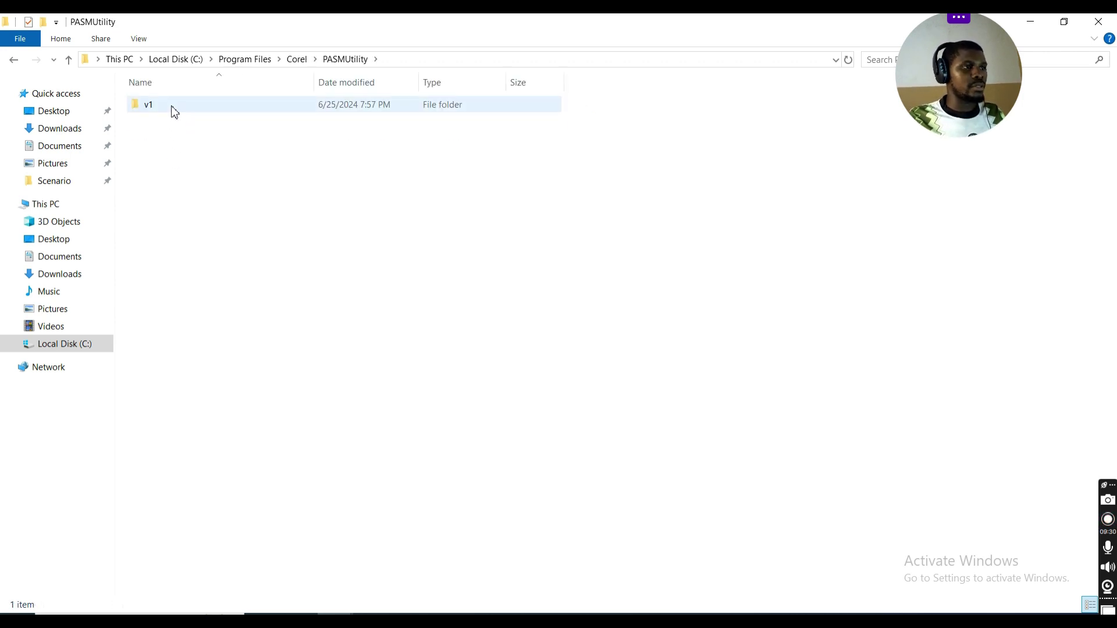
pyautogui.click(174, 110)
pyautogui.doubleClick(174, 110)
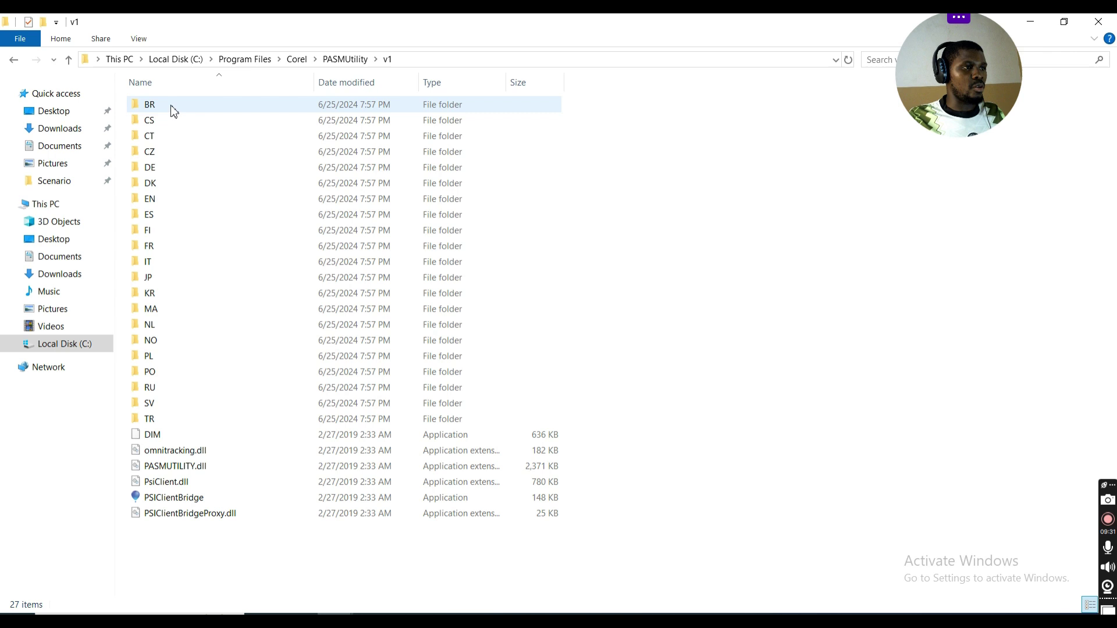
# - Paste PASMUTILITY.dll into v1, replacing the original and granting administrator permission
pyautogui.rightClick(301, 573)
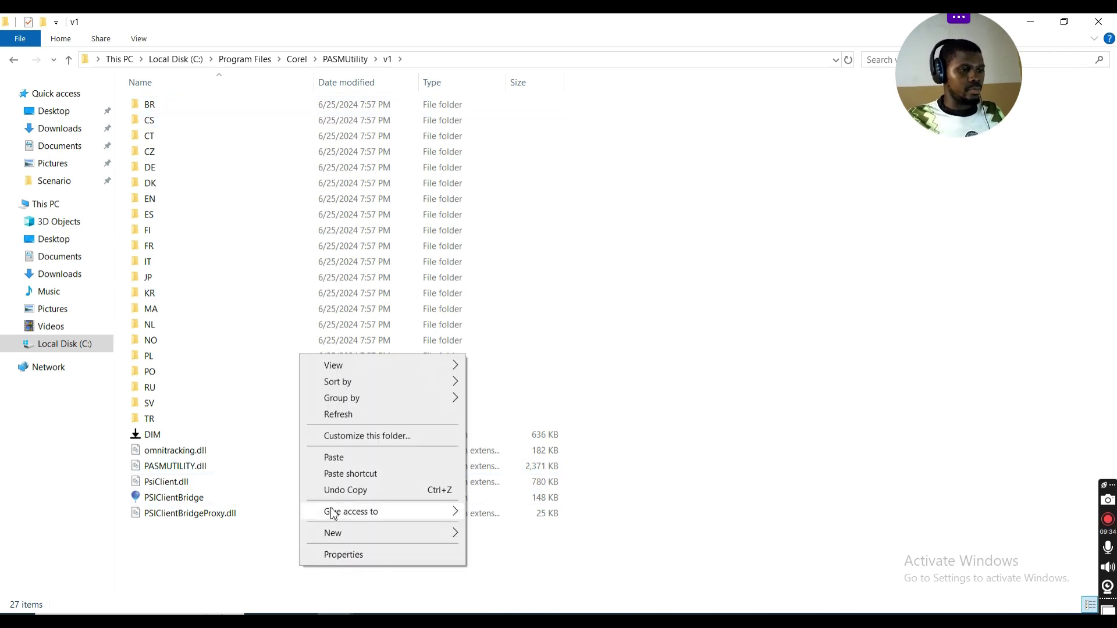
pyautogui.click(344, 457)
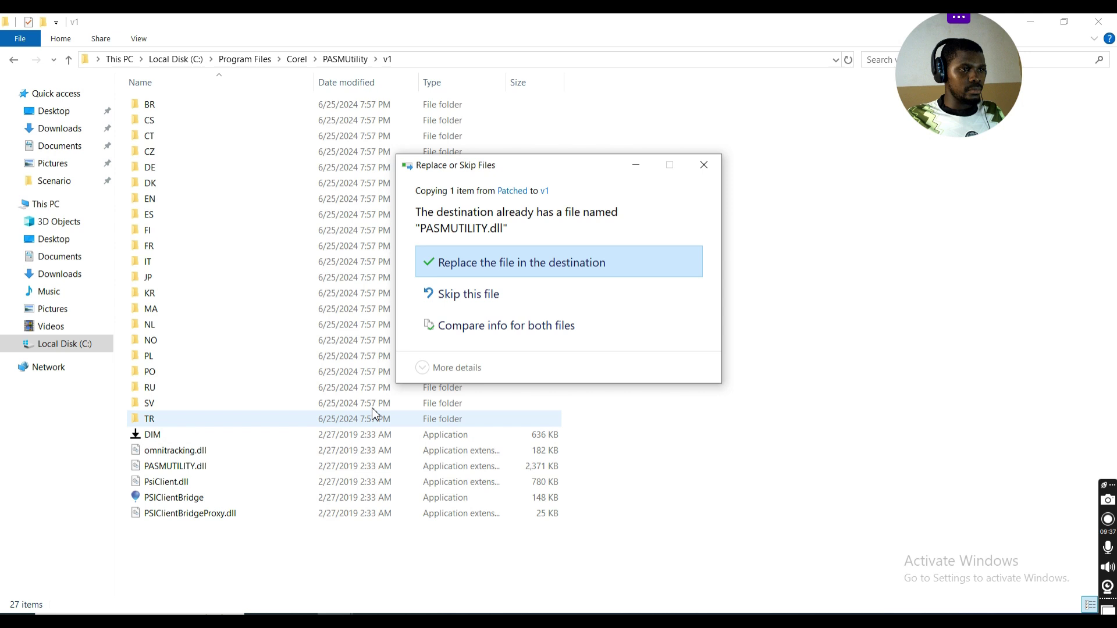
pyautogui.click(511, 268)
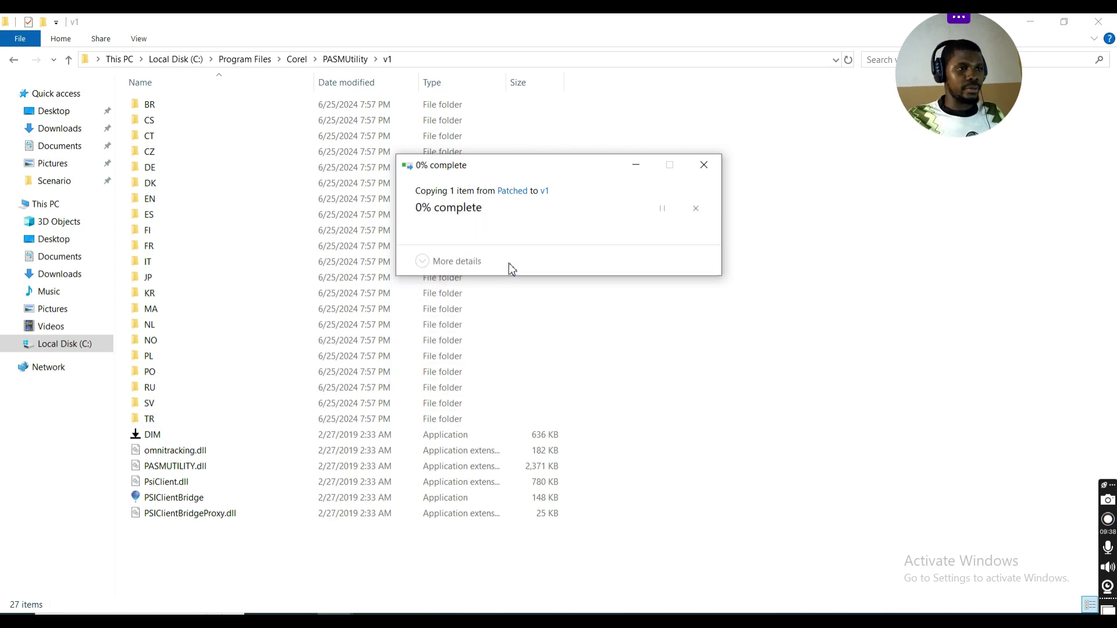
pyautogui.click(512, 266)
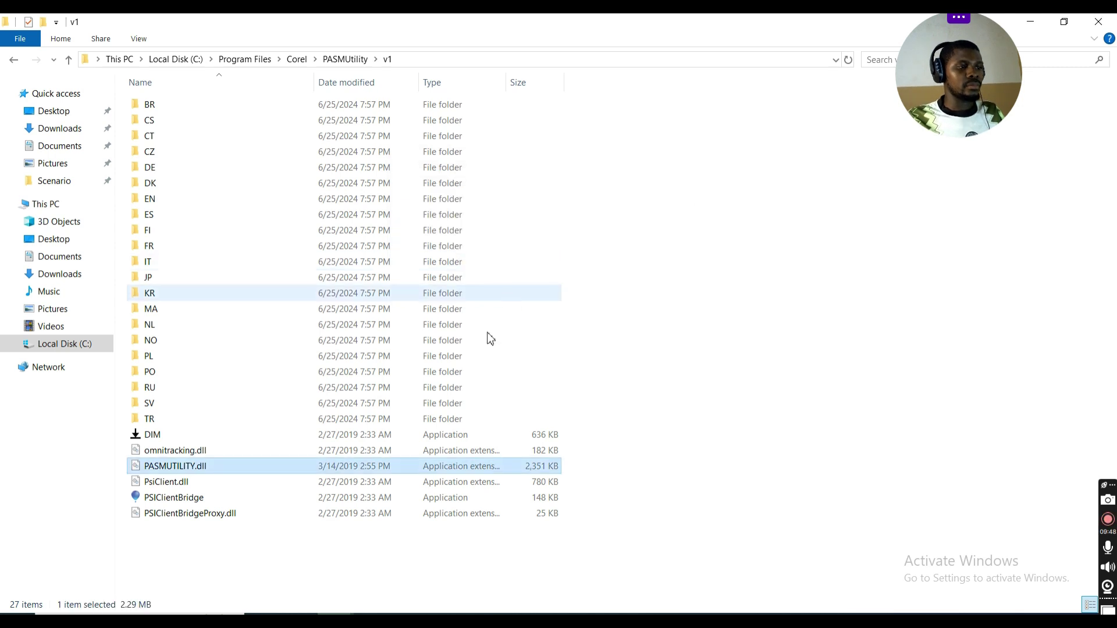
# - Go to C:\Program Files (x86)\Corel\PASMUtility\v1 in File Explorer
pyautogui.click(330, 553)
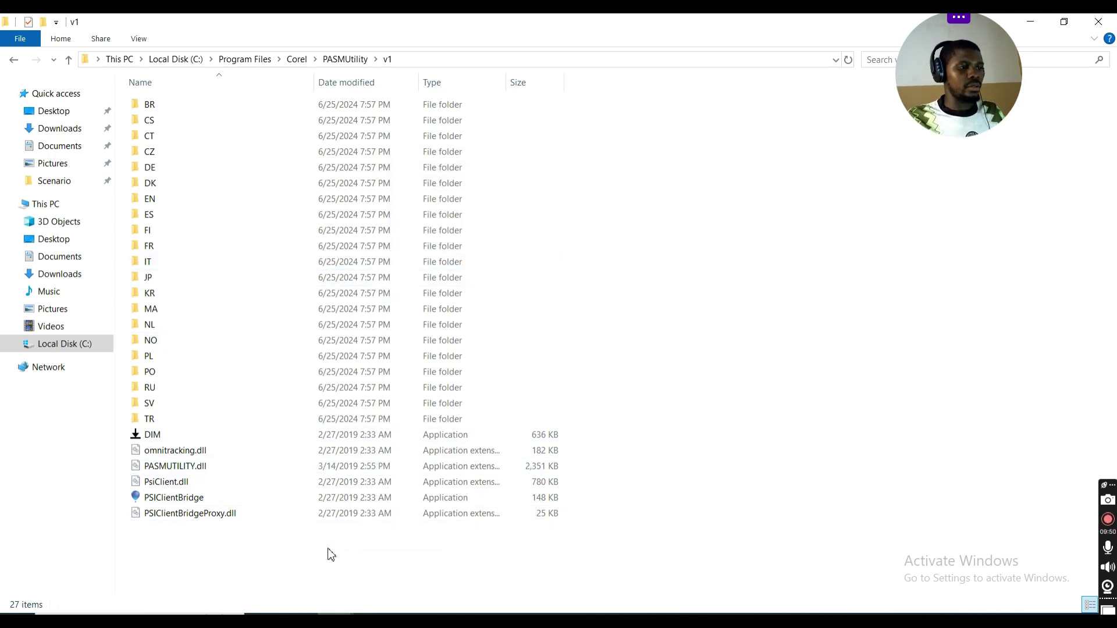
pyautogui.click(254, 59)
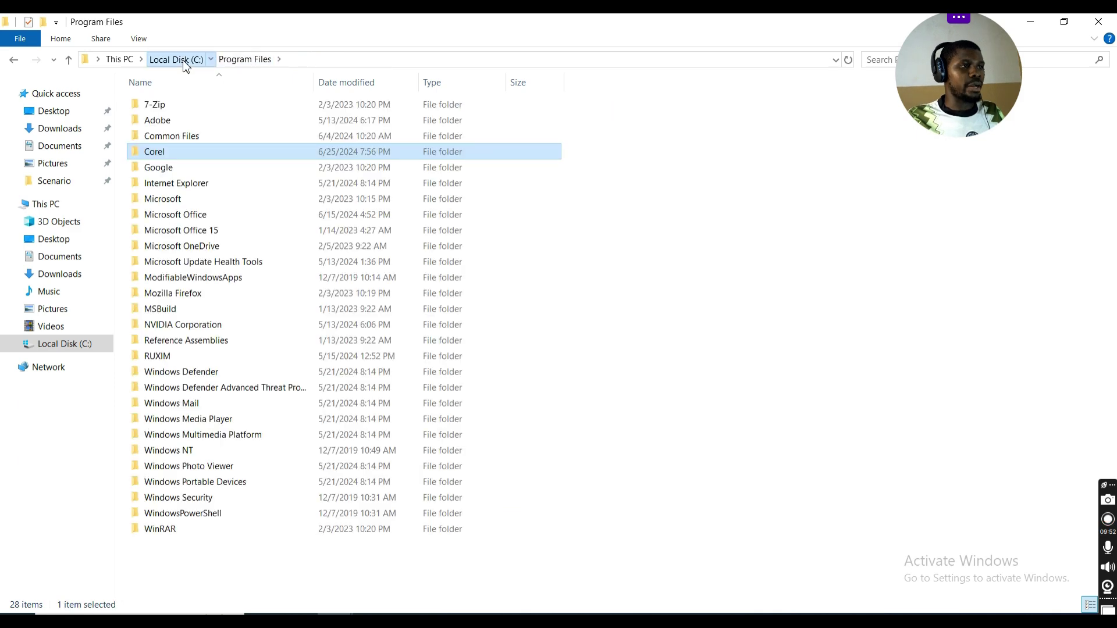
pyautogui.click(177, 59)
pyautogui.doubleClick(181, 169)
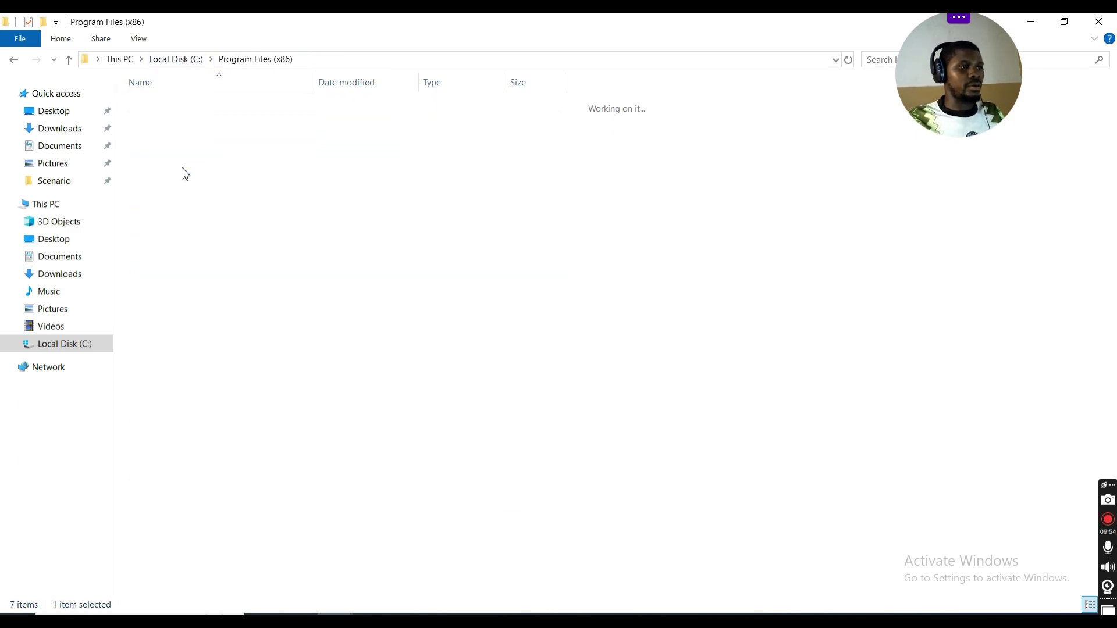
pyautogui.click(172, 168)
pyautogui.doubleClick(168, 135)
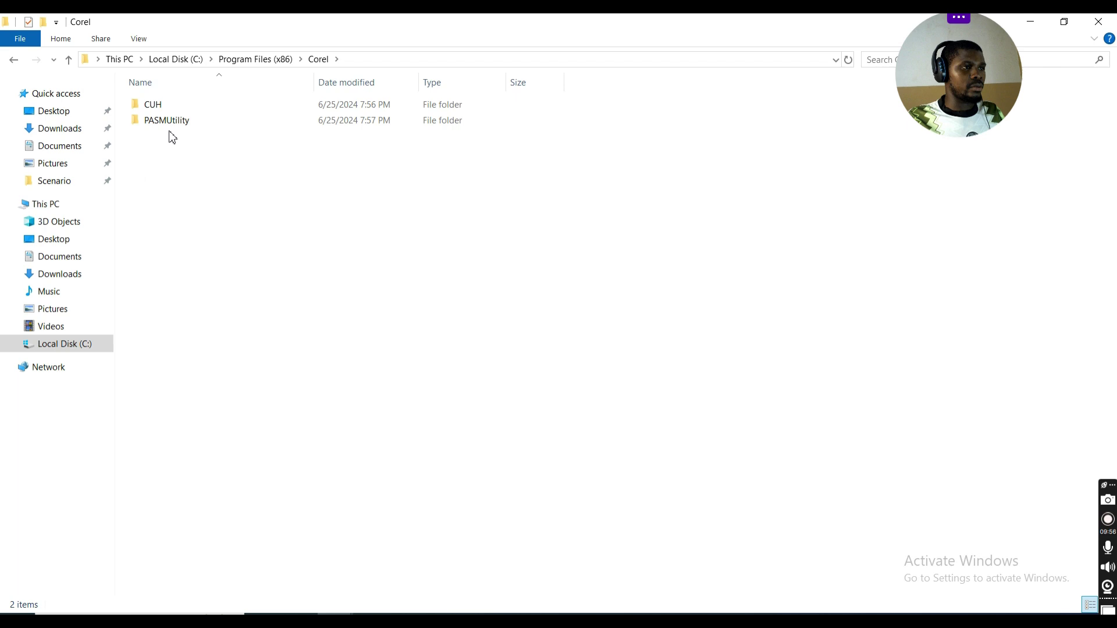
pyautogui.doubleClick(175, 125)
pyautogui.doubleClick(168, 106)
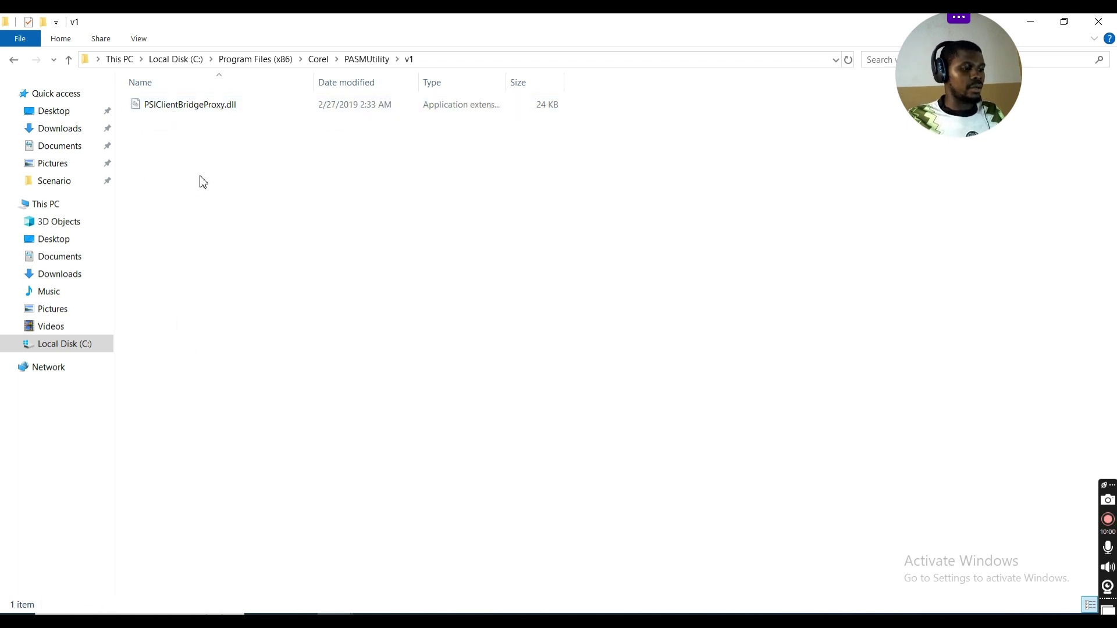
# - Paste the patched PASMUTILITY.dll into v1 with admin permission, then close both Explorer windows
pyautogui.hotkey('ctrl', 'v')
pyautogui.click(537, 258)
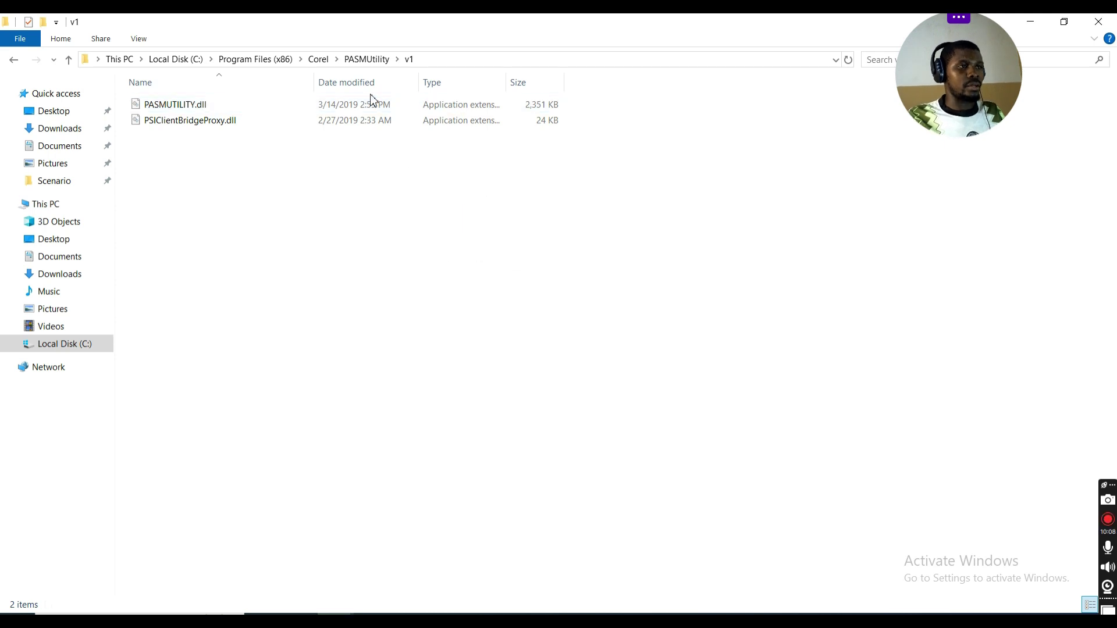
pyautogui.click(1095, 22)
pyautogui.click(1089, 27)
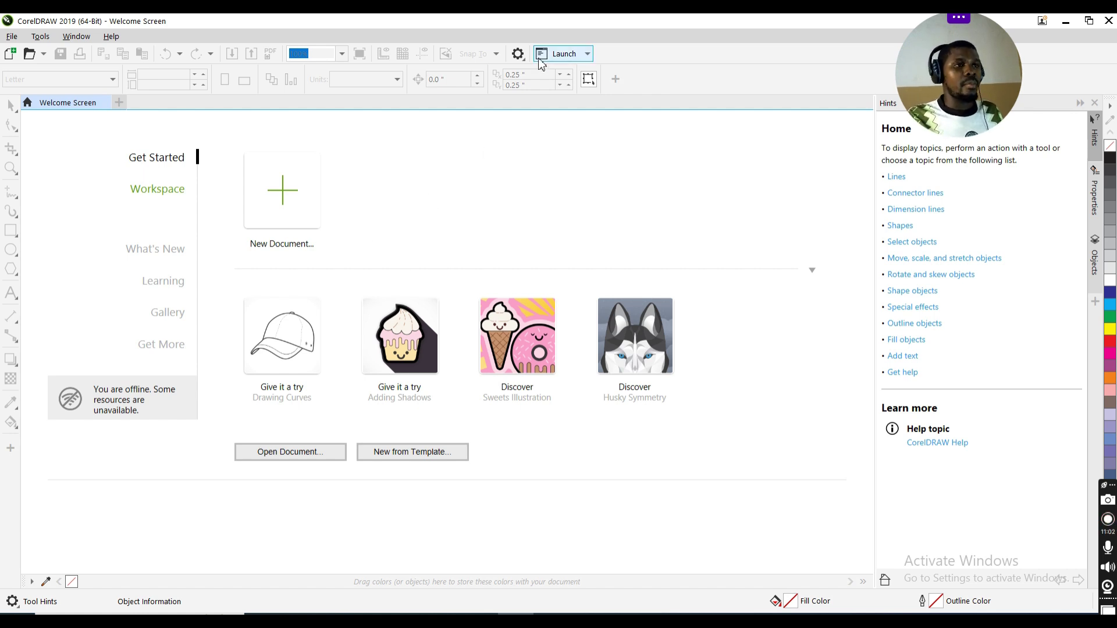
# - Set the Appearance theme to Black in CorelDRAW's Customization options and apply it
pyautogui.click(518, 54)
pyautogui.click(545, 91)
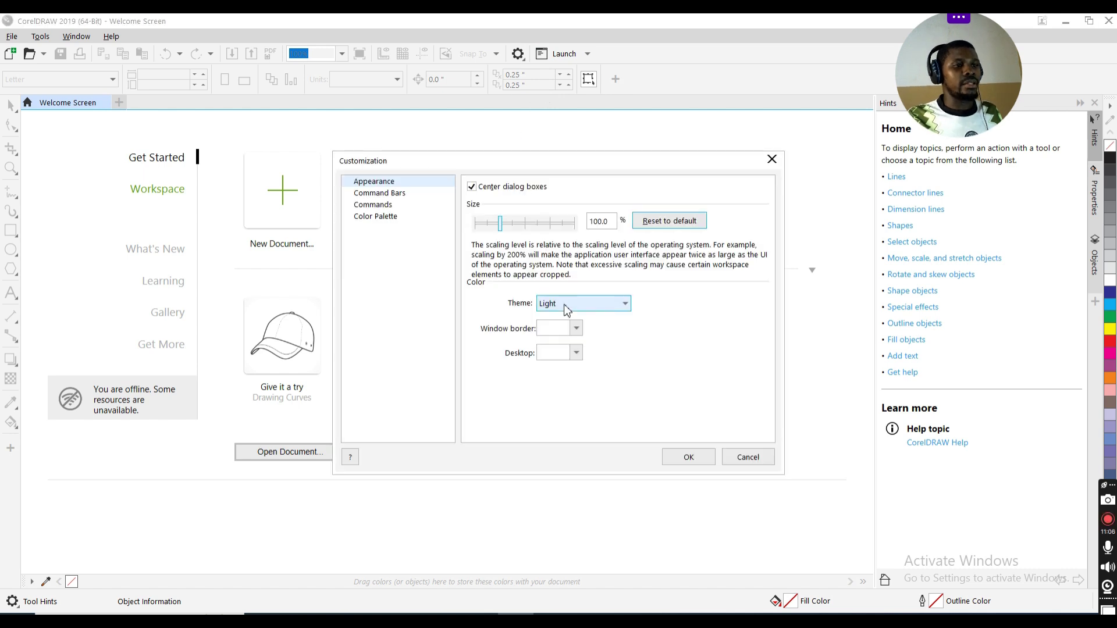
pyautogui.click(582, 303)
pyautogui.click(555, 336)
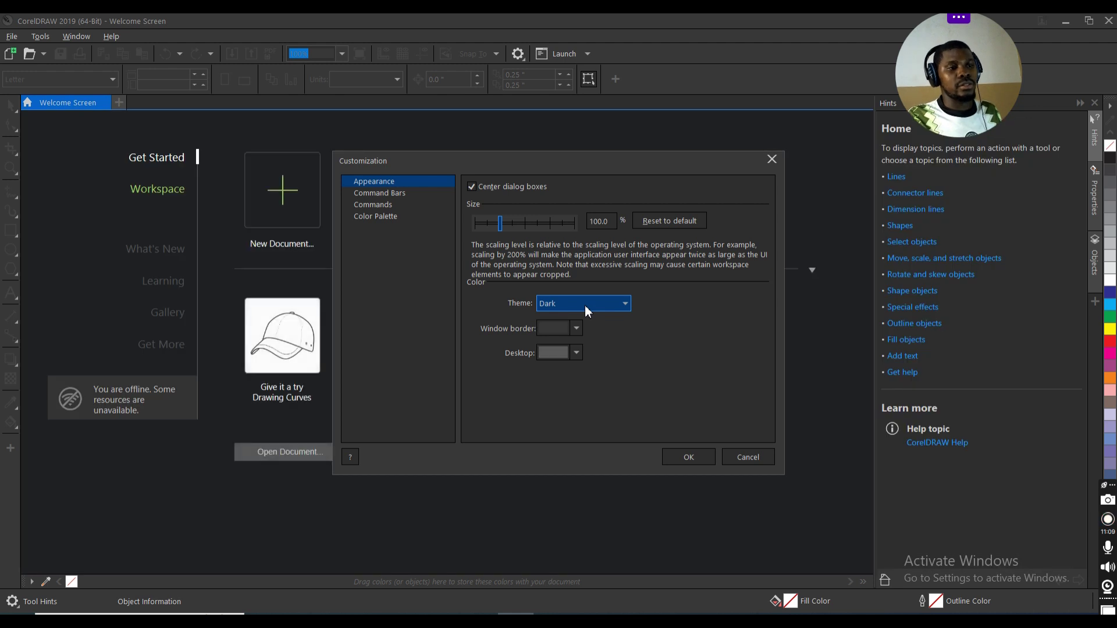
pyautogui.click(584, 304)
pyautogui.click(567, 346)
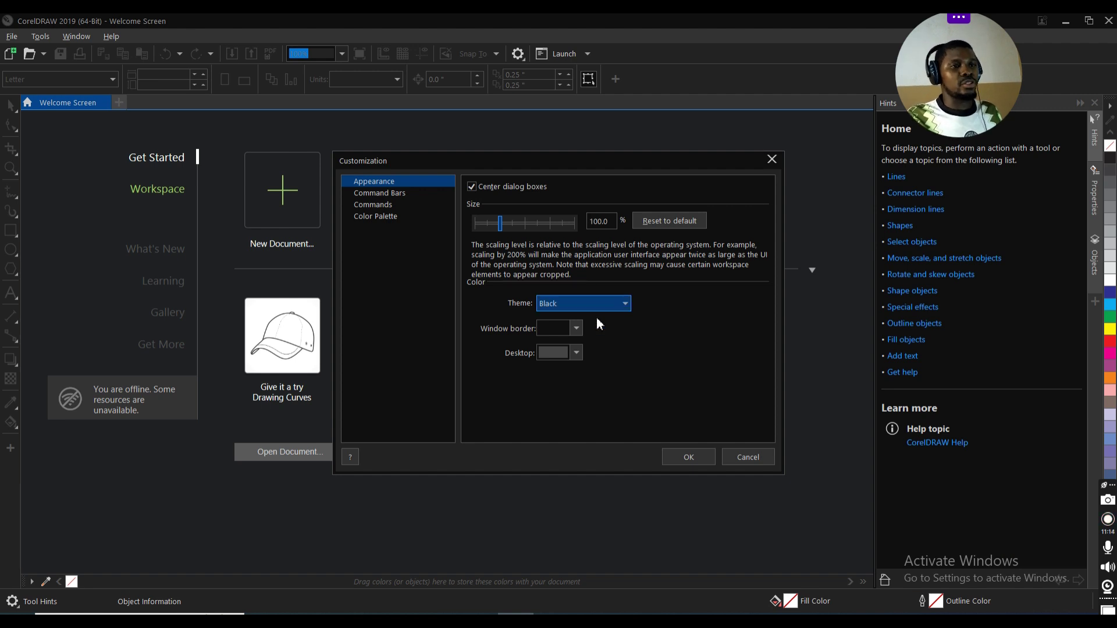
pyautogui.click(681, 461)
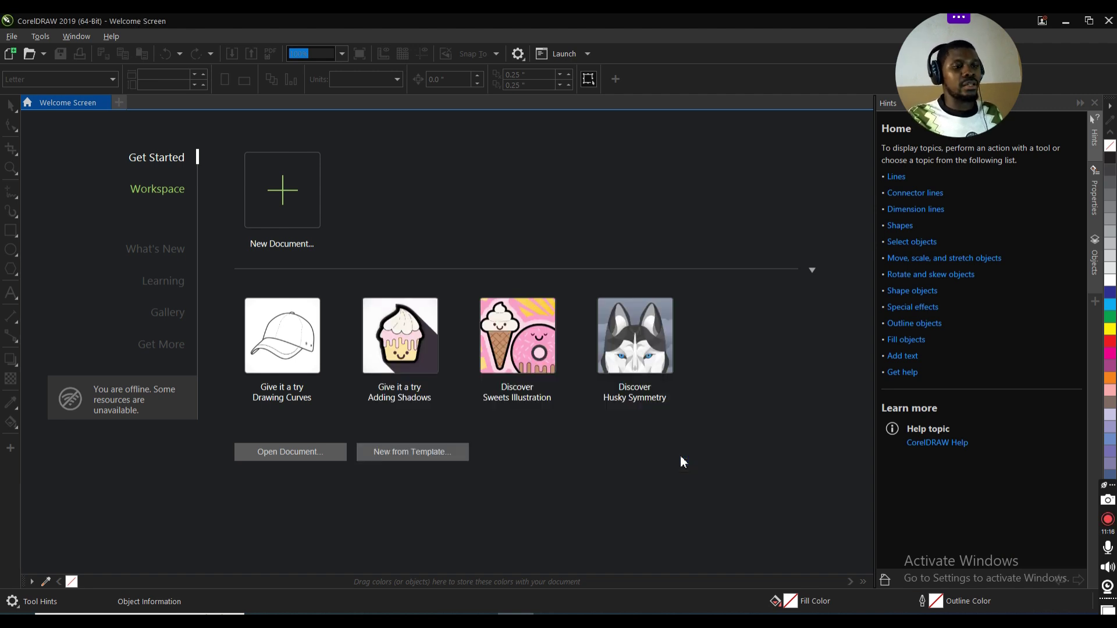
# - Start a new RGB document named 'Testing', choosing A5 as the starting page size
pyautogui.click(282, 193)
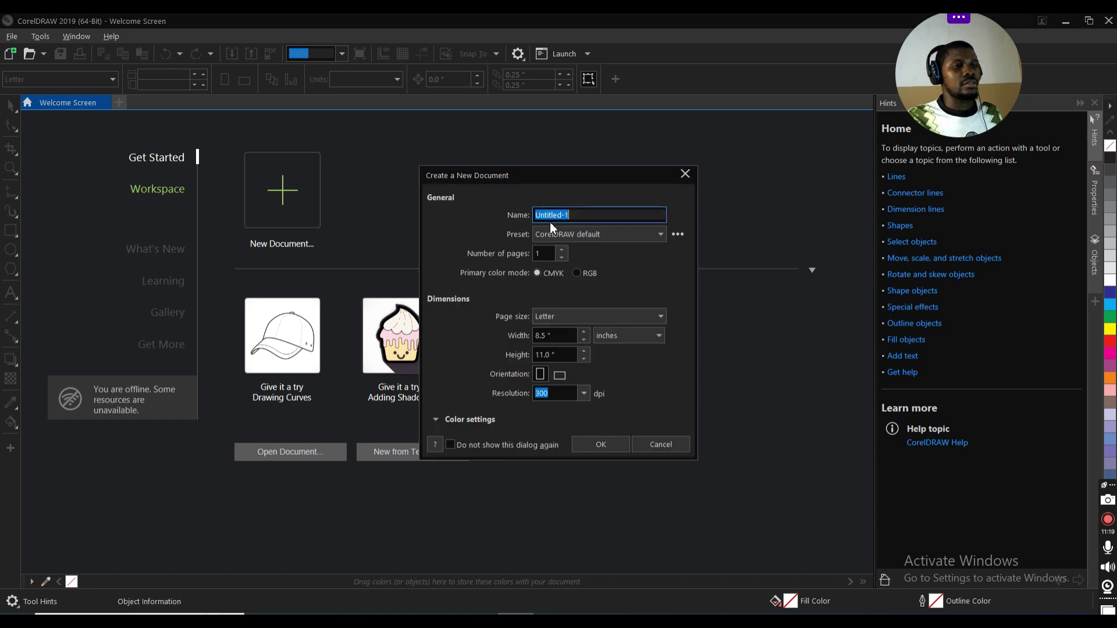
pyautogui.write('Testing')
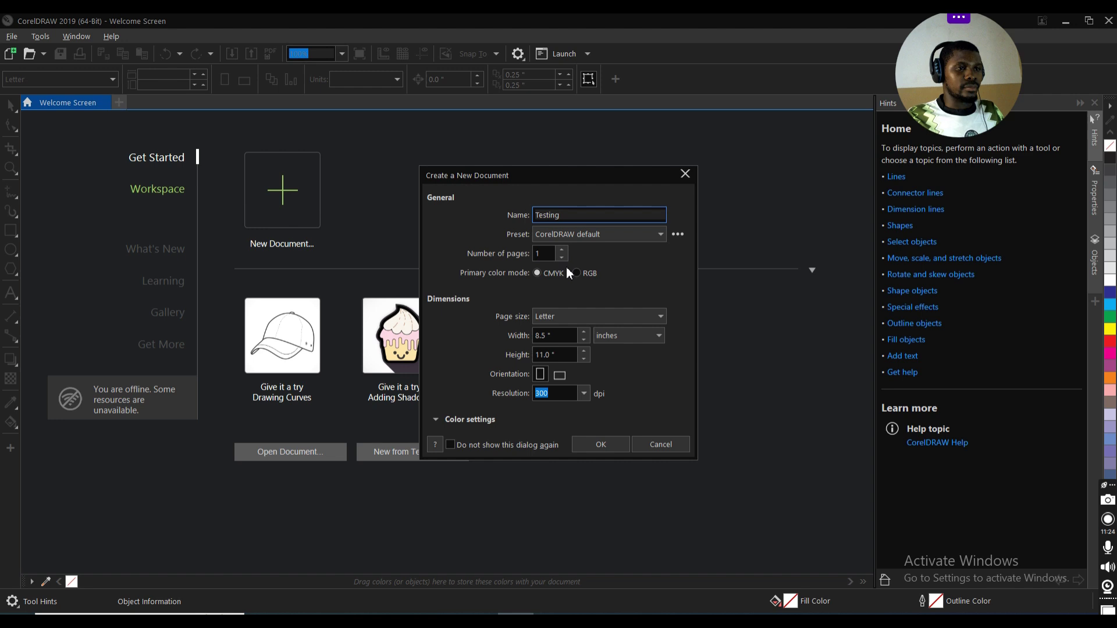
pyautogui.click(587, 273)
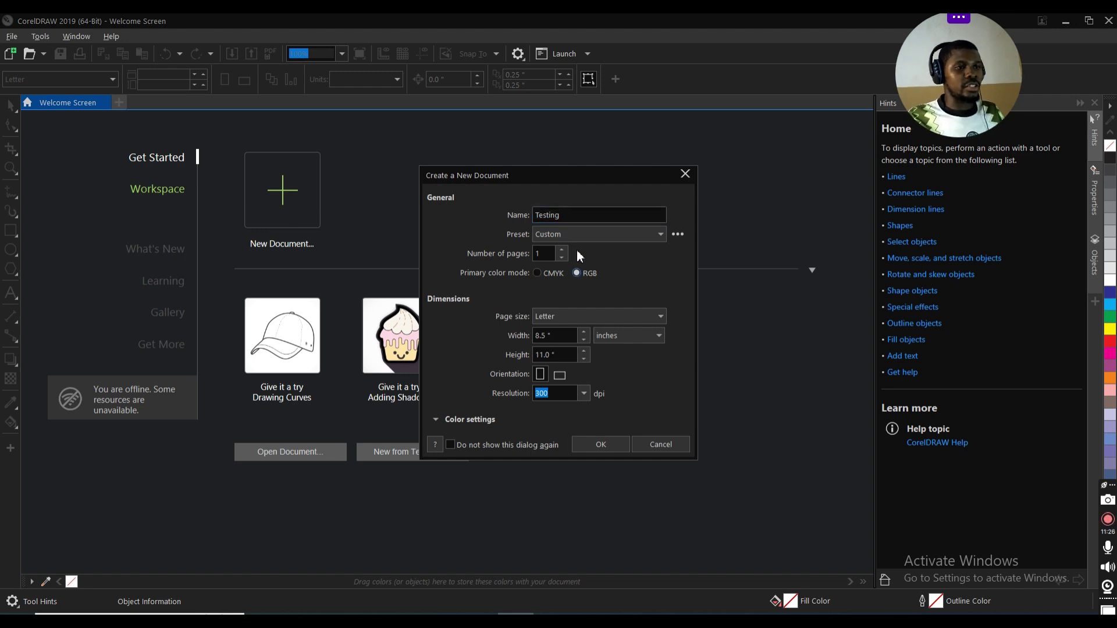
pyautogui.click(561, 314)
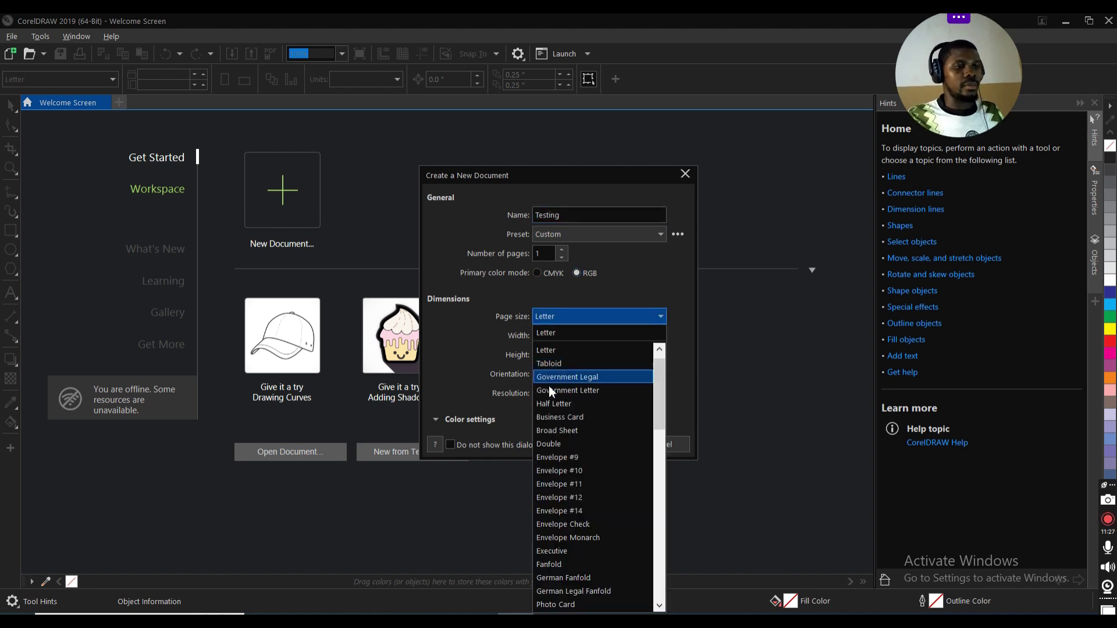
pyautogui.scroll(-15, 589, 469)
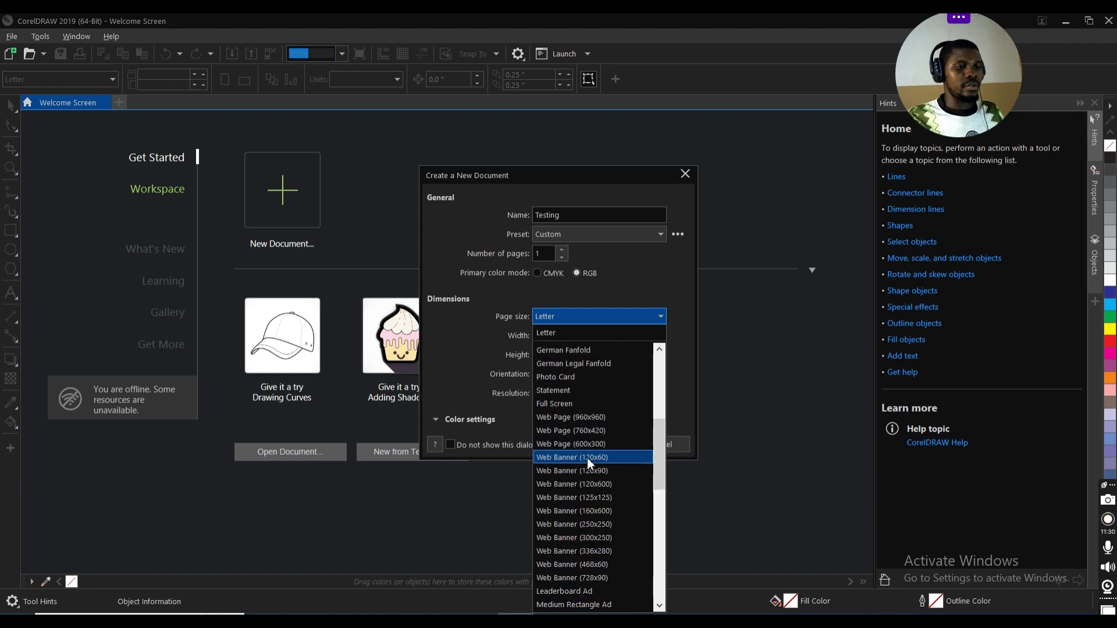
pyautogui.click(556, 417)
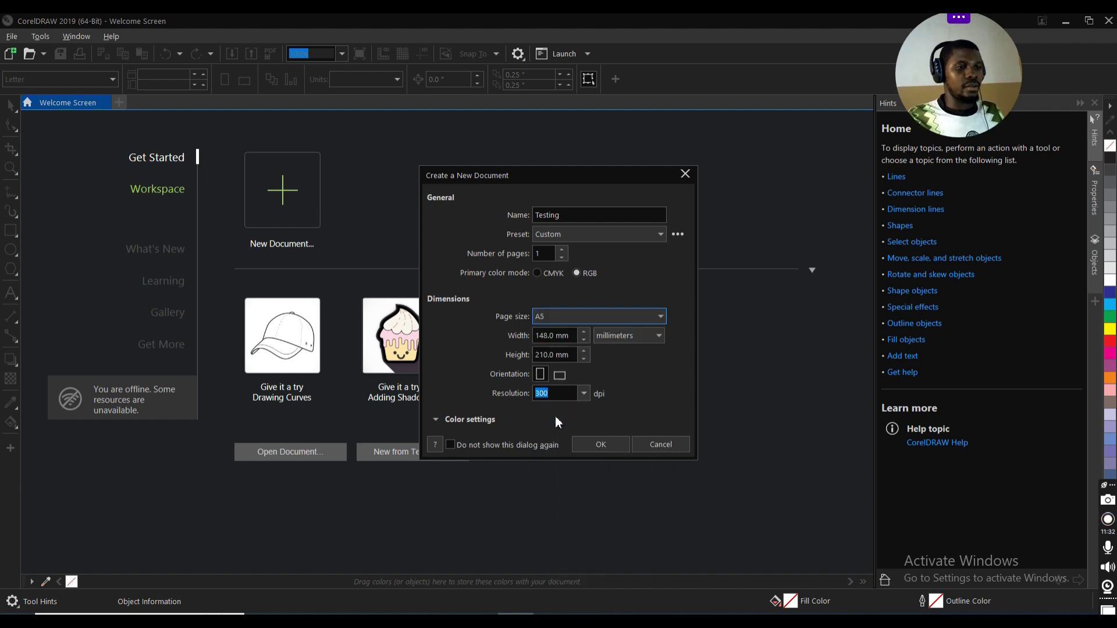
# - Set width and height to 100 mm at 400 dpi and create the document
pyautogui.tripleClick(563, 335)
pyautogui.write('100')
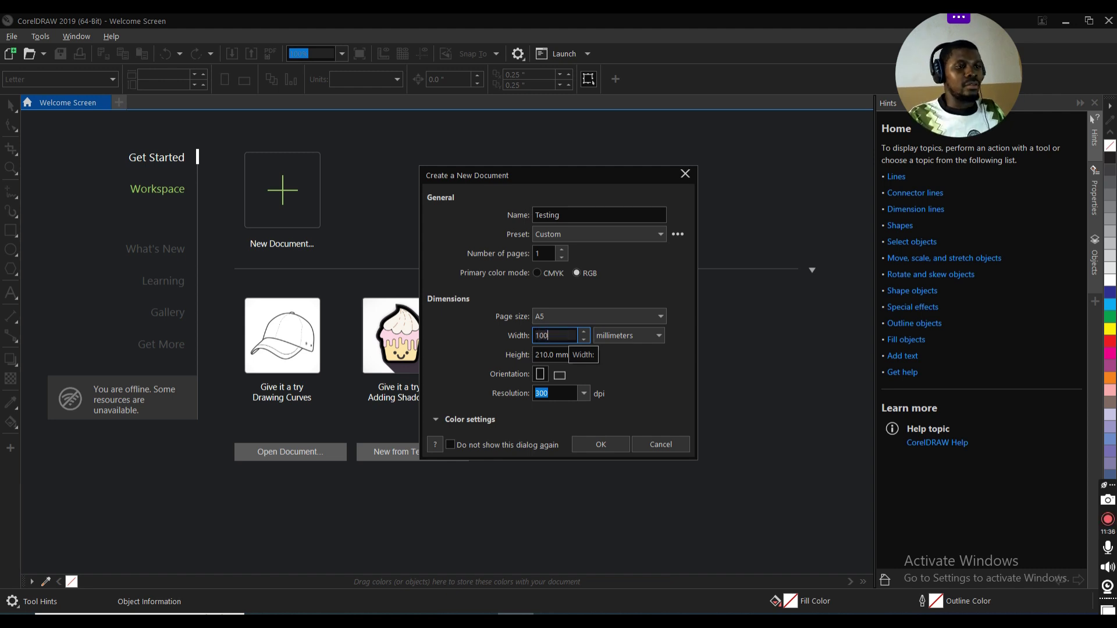
pyautogui.press('Tab')
pyautogui.write('1')
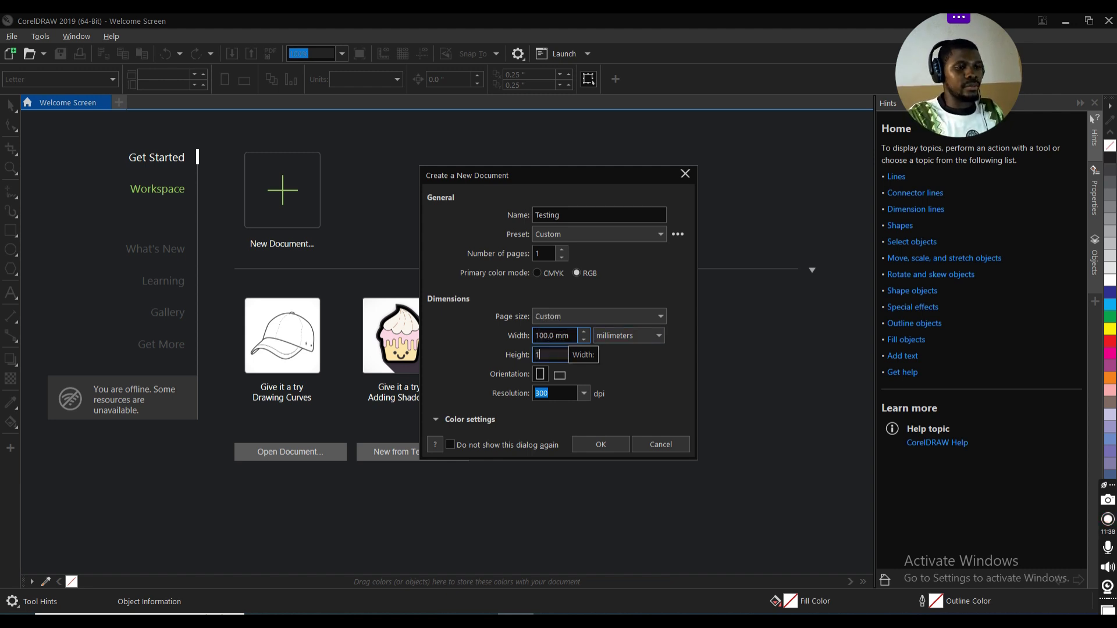
pyautogui.write('00')
pyautogui.click(557, 394)
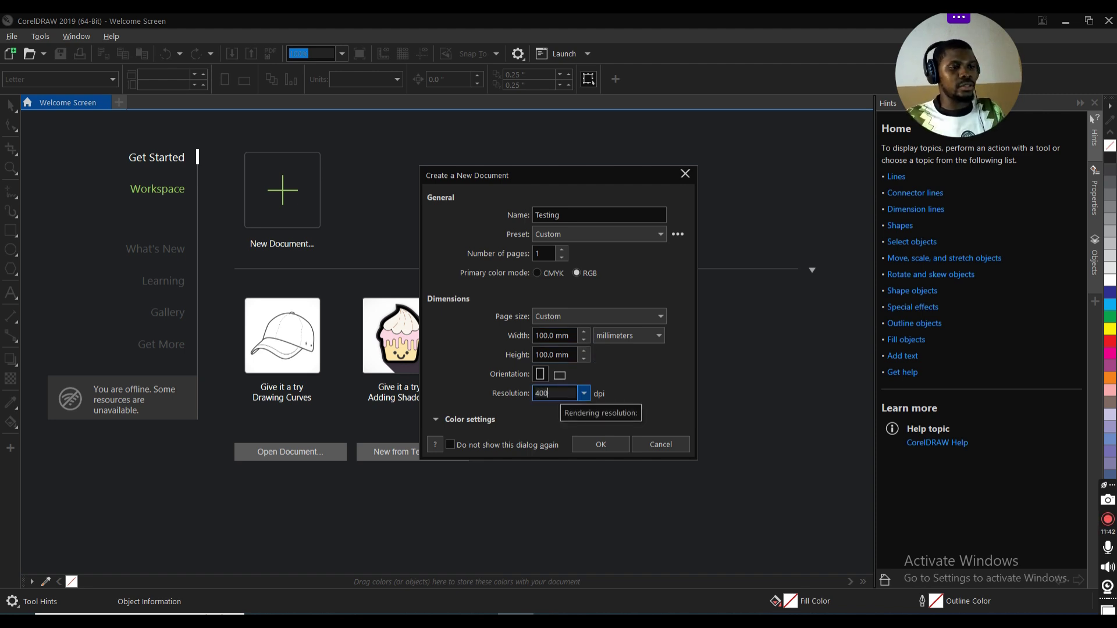
pyautogui.click(599, 448)
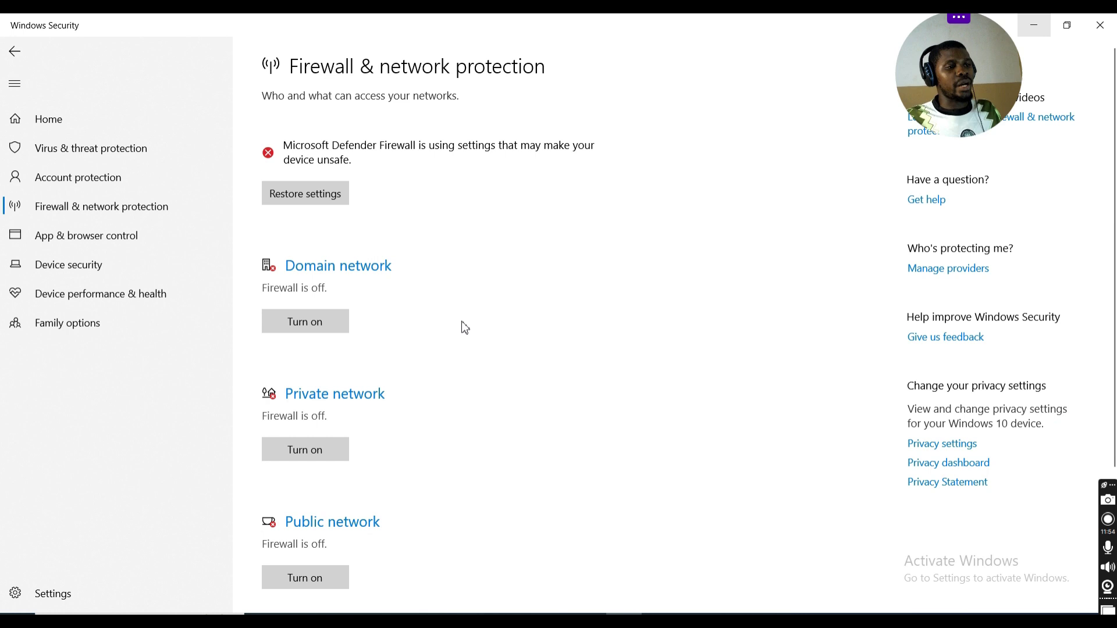
# - Switch the Domain, Private and Public network firewalls back on
pyautogui.click(325, 322)
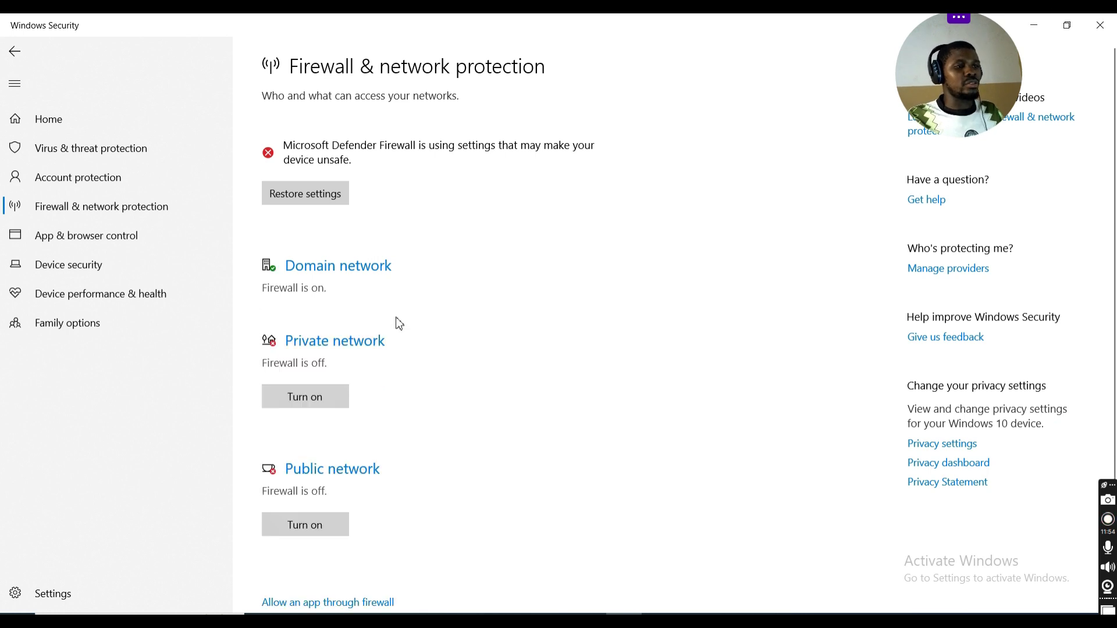
pyautogui.click(326, 401)
pyautogui.click(323, 476)
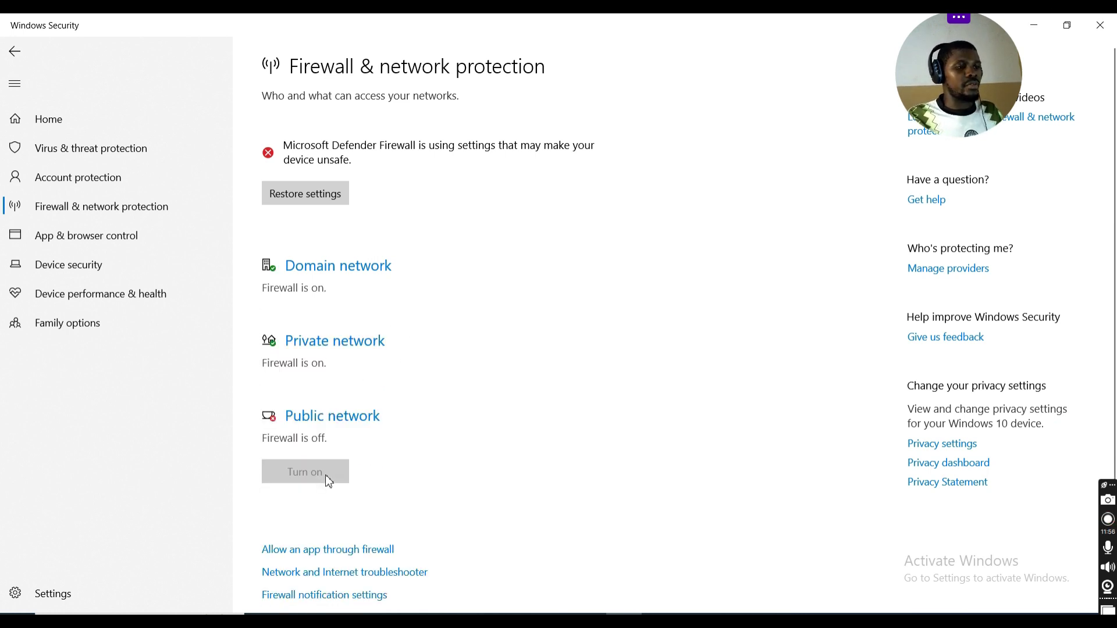